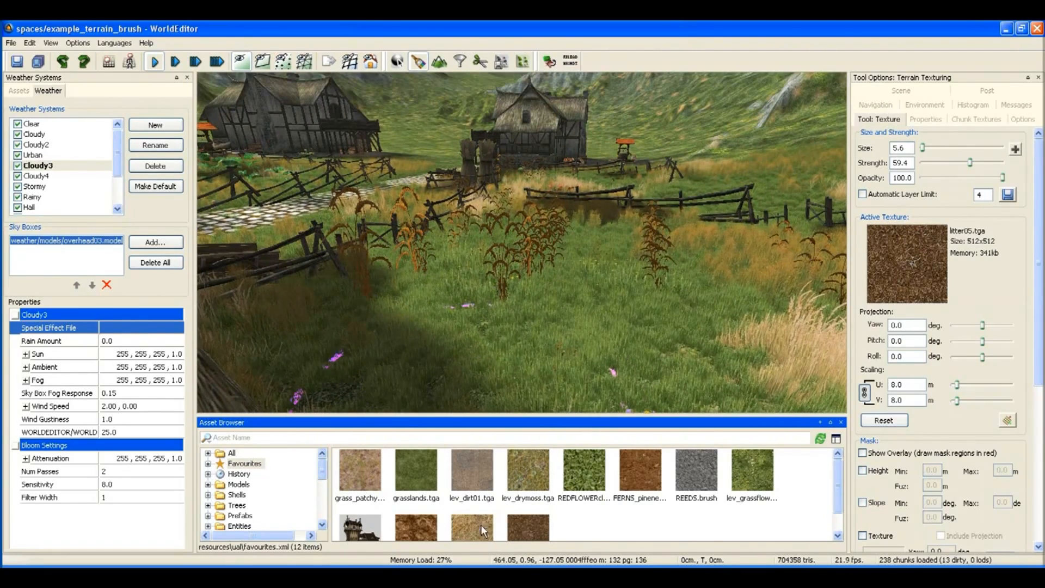
# - Paint straw rows beneath the crop plants with the lev_hay.tga texture at brush size 1.8
pyautogui.click(481, 525)
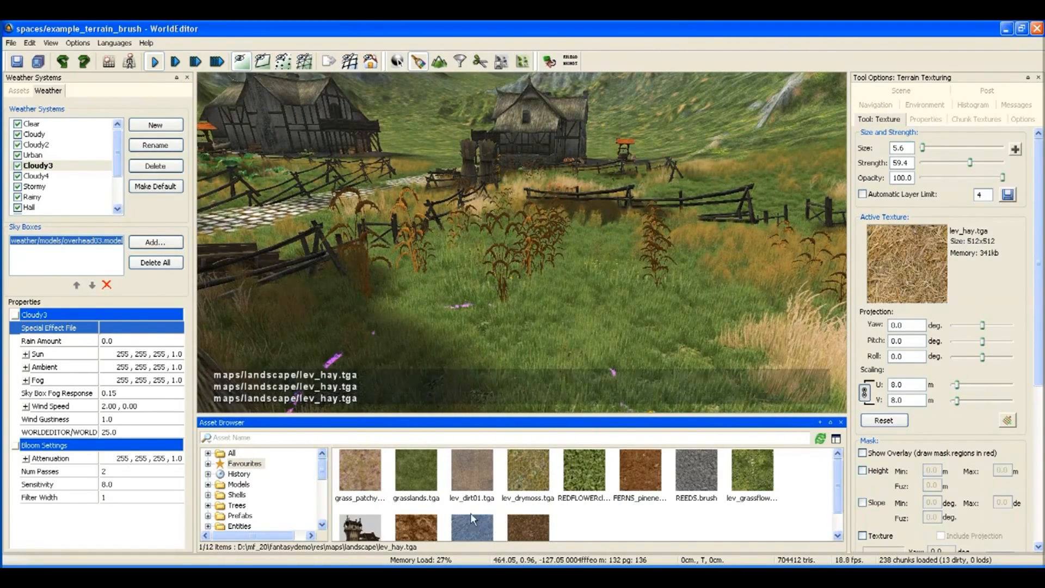
pyautogui.scroll(-2, 549, 305)
pyautogui.moveTo(563, 237); pyautogui.dragTo(482, 371)
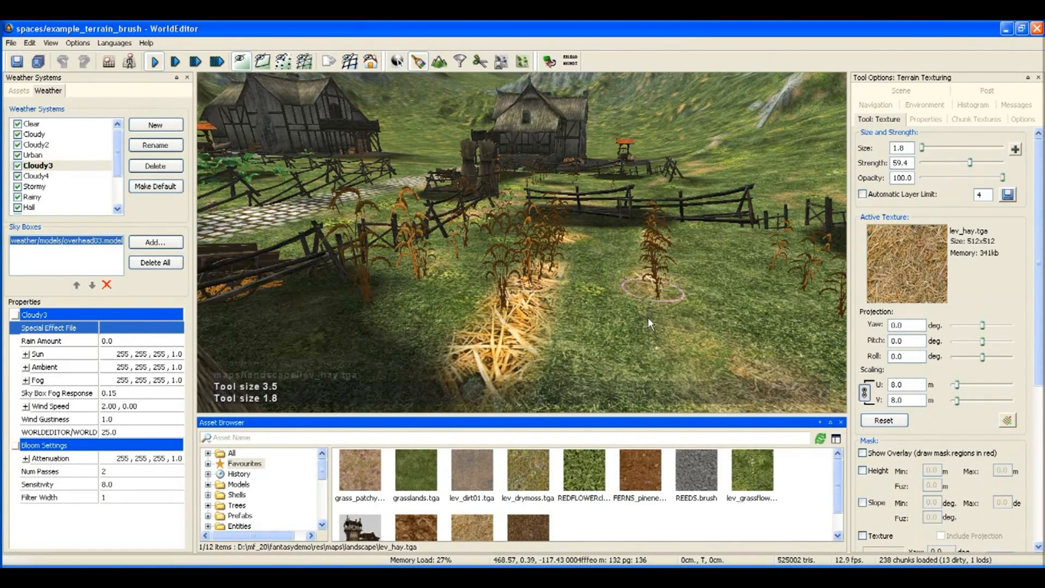
pyautogui.moveTo(648, 319)
pyautogui.mouseDown()
pyautogui.moveTo(642, 380)
pyautogui.moveTo(654, 276)
pyautogui.moveTo(665, 308)
pyautogui.mouseUp()
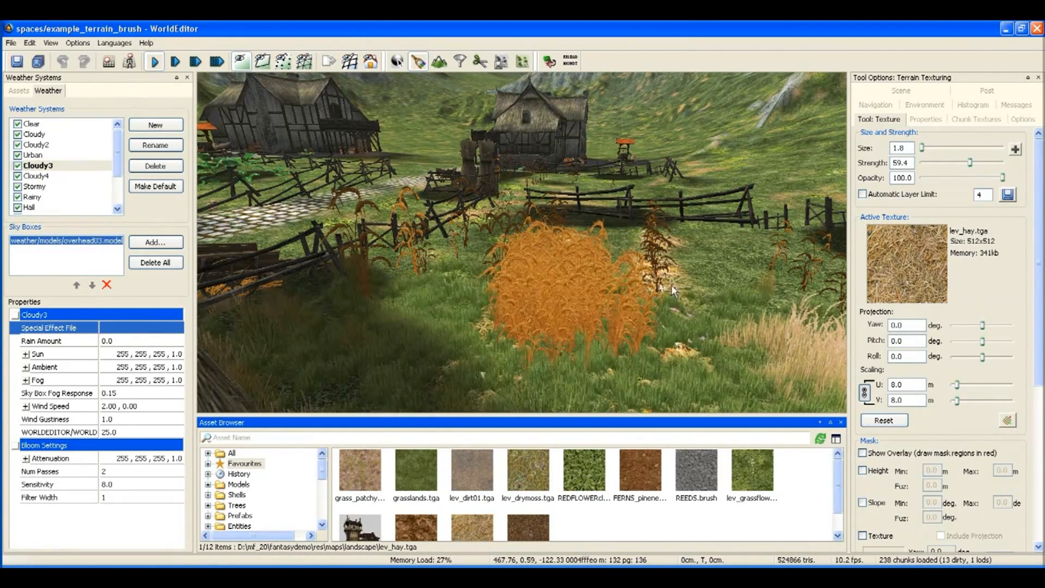
# - Paint two more lev_hay.tga straw rows across the open grass towards the broken fence
pyautogui.press('d')
pyautogui.press('d')
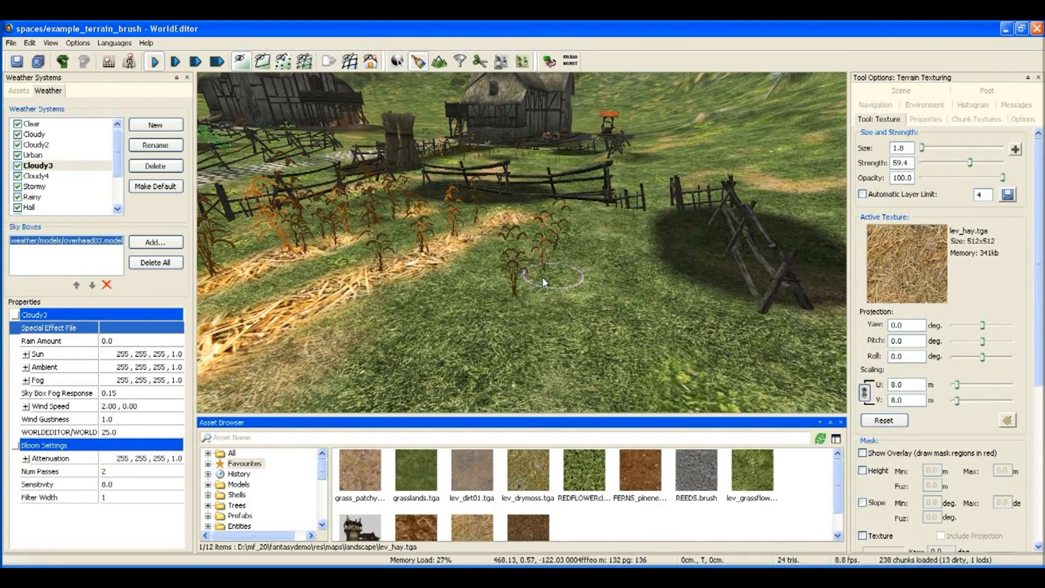
pyautogui.moveTo(546, 250)
pyautogui.mouseDown()
pyautogui.moveTo(478, 334)
pyautogui.moveTo(465, 381)
pyautogui.moveTo(522, 251)
pyautogui.moveTo(534, 339)
pyautogui.mouseUp()
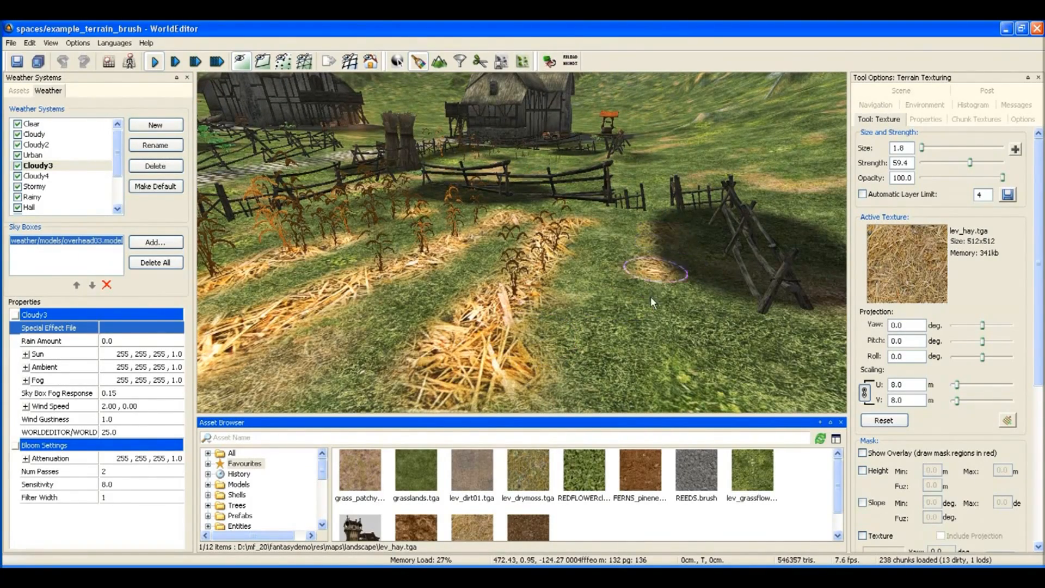
pyautogui.moveTo(653, 302)
pyautogui.mouseDown()
pyautogui.moveTo(631, 382)
pyautogui.moveTo(654, 287)
pyautogui.mouseUp()
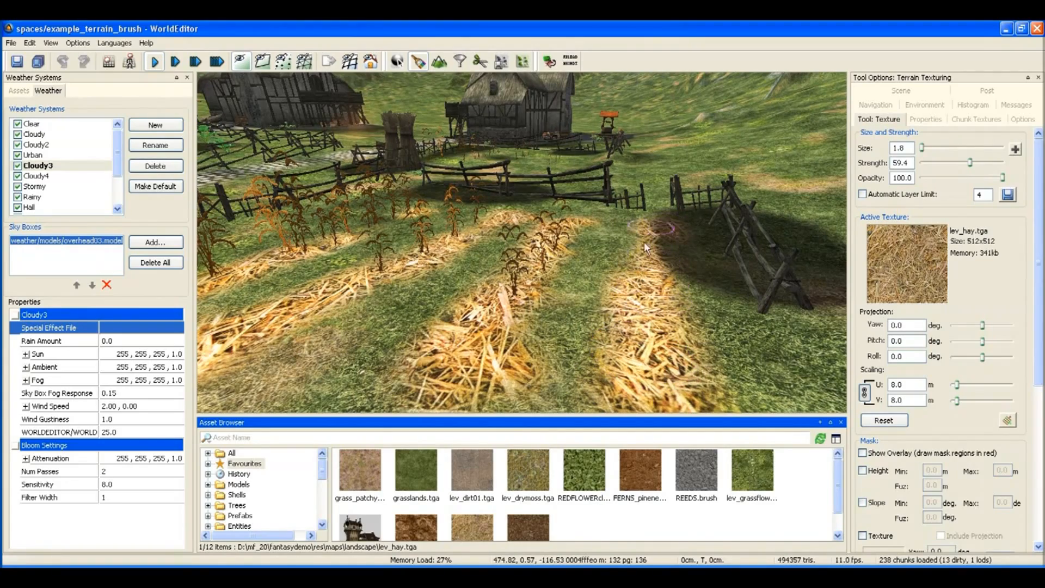
pyautogui.moveTo(644, 241); pyautogui.dragTo(639, 364)
# - Paint another lev_hay.tga straw row beneath the crops beside the large haystack
pyautogui.press('a')
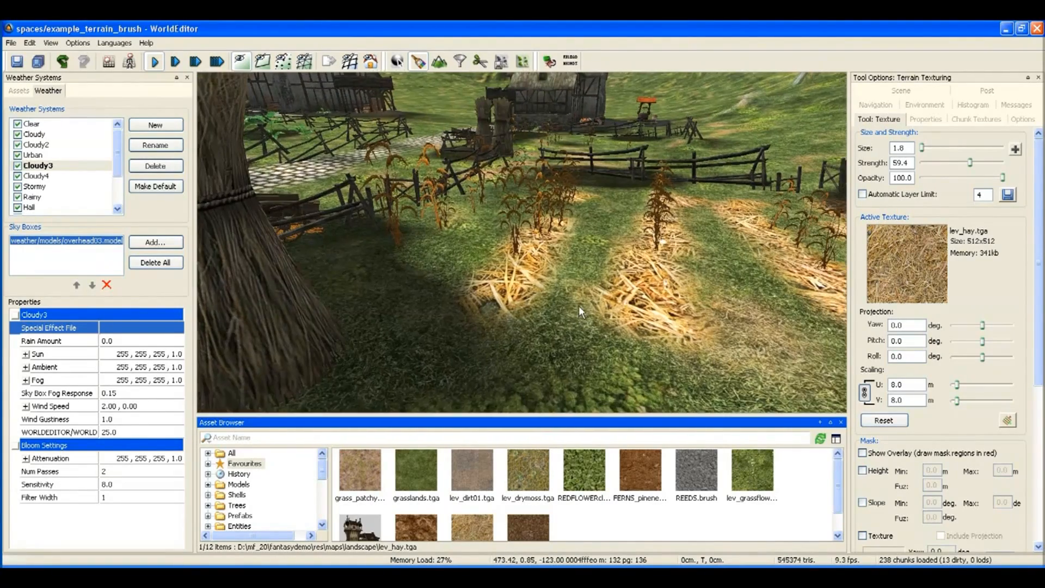
pyautogui.moveTo(579, 306); pyautogui.dragTo(579, 299, button='middle')
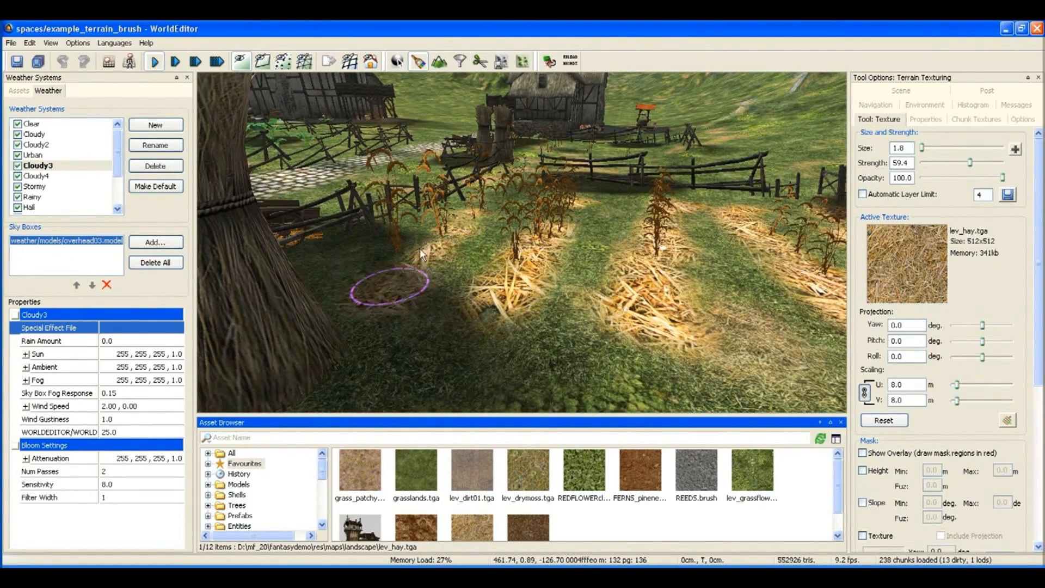
pyautogui.moveTo(420, 248)
pyautogui.mouseDown()
pyautogui.moveTo(494, 188)
pyautogui.moveTo(401, 276)
pyautogui.mouseUp()
# - Edit the hay texture's projection in the viewport, scaling U and V uniformly down to 1.7 m
pyautogui.press('w')
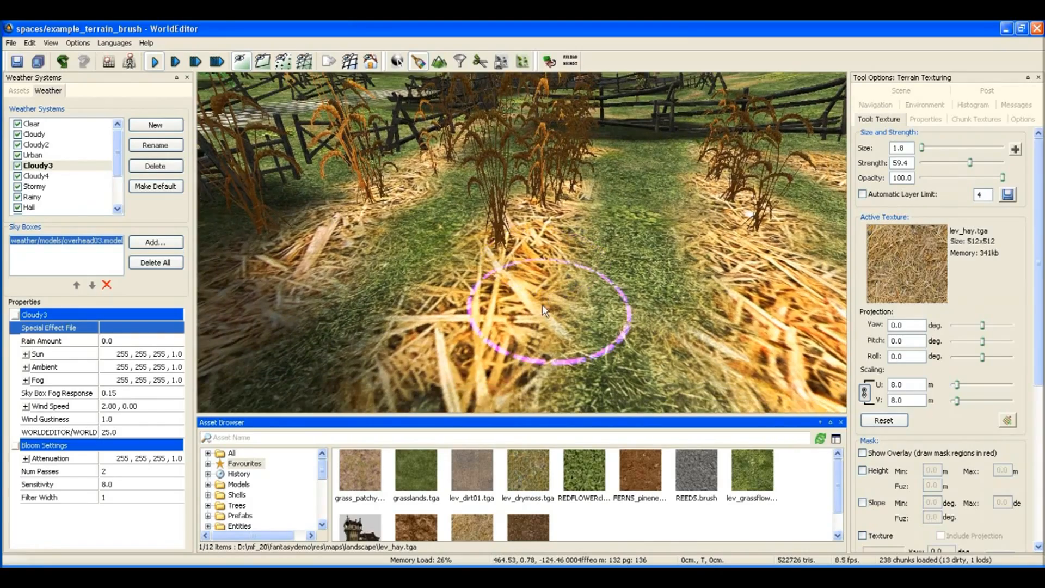
pyautogui.press('alt')
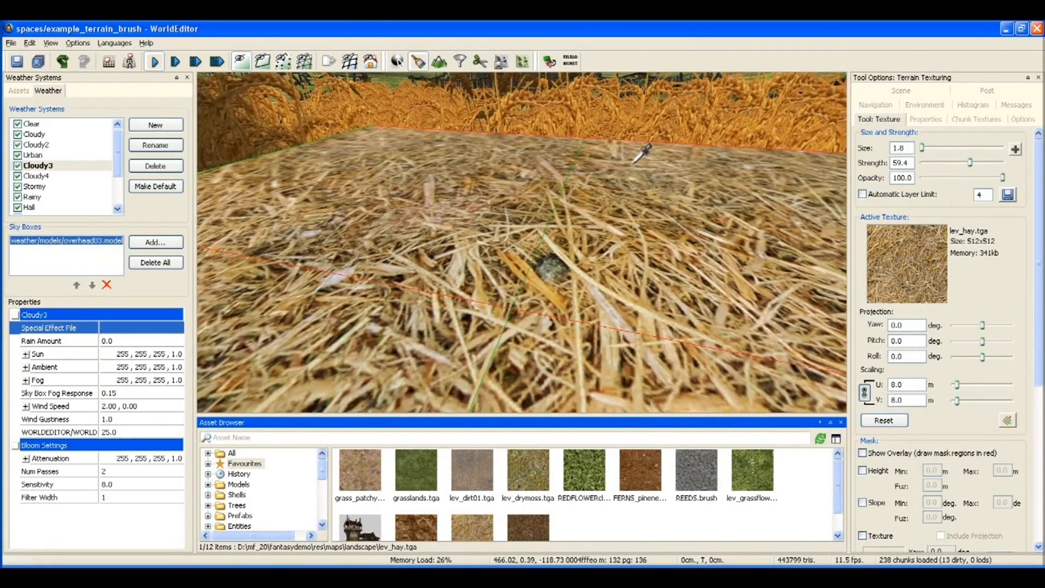
pyautogui.click(1006, 420)
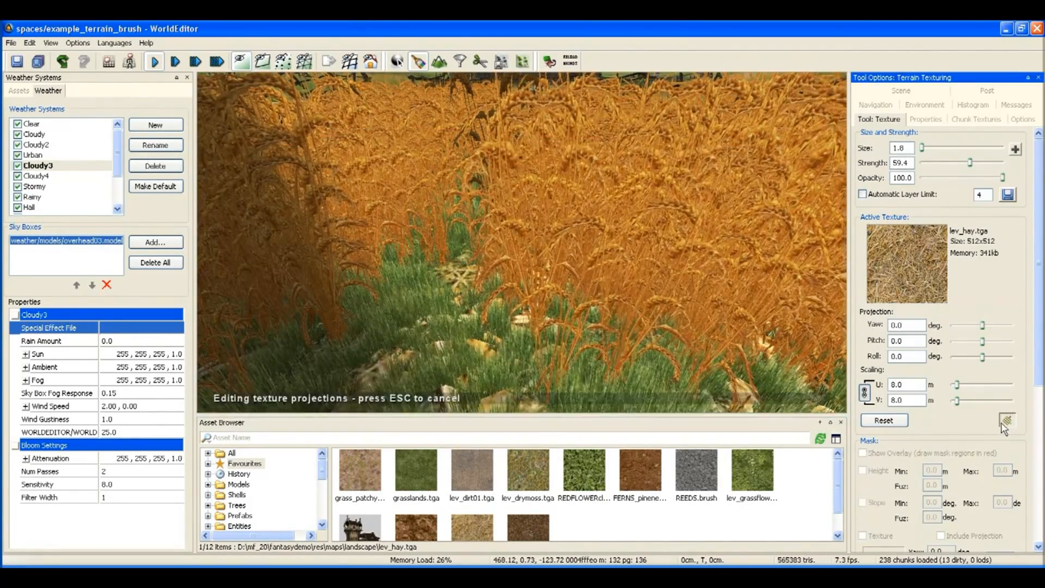
pyautogui.press('s')
pyautogui.moveTo(559, 216); pyautogui.dragTo(484, 247)
pyautogui.press('w')
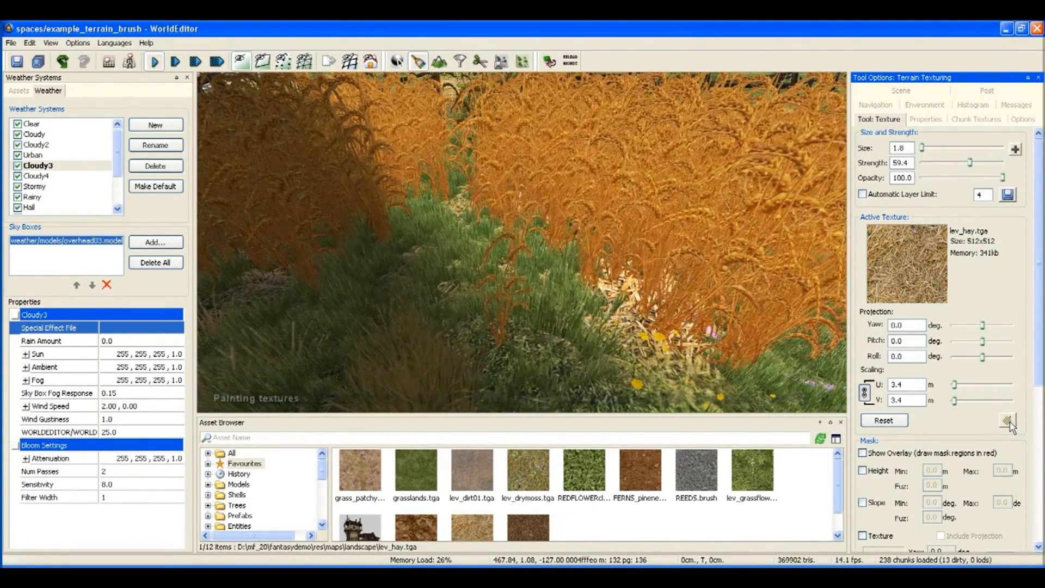
pyautogui.click(1007, 420)
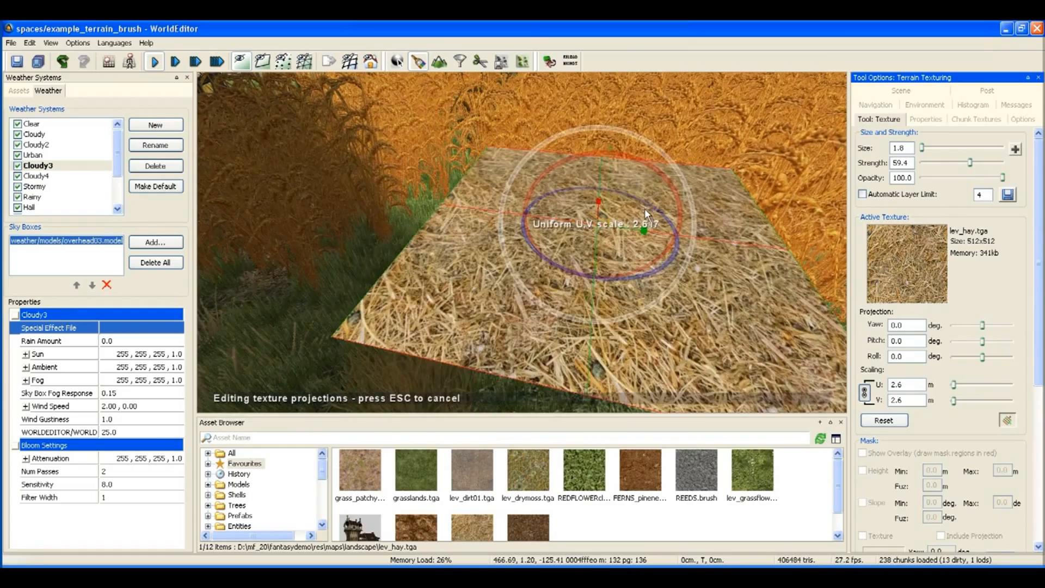
pyautogui.click(1006, 420)
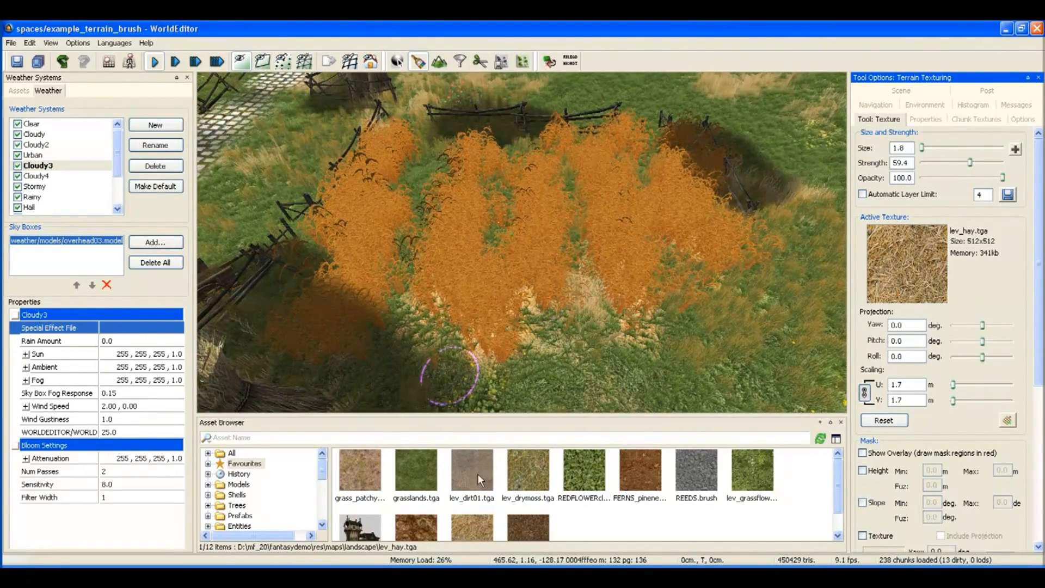
# - Choose lev_dirt01.tga as the active texture and set the flora density to Low
pyautogui.click(472, 471)
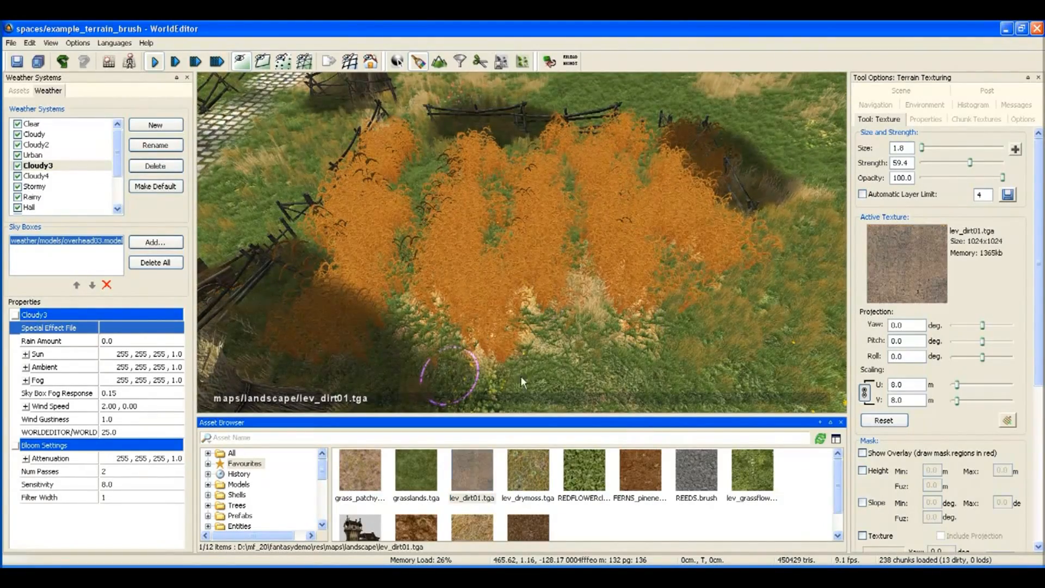
pyautogui.keyDown('shift'); pyautogui.scroll(-3, 566, 296); pyautogui.keyUp('shift')
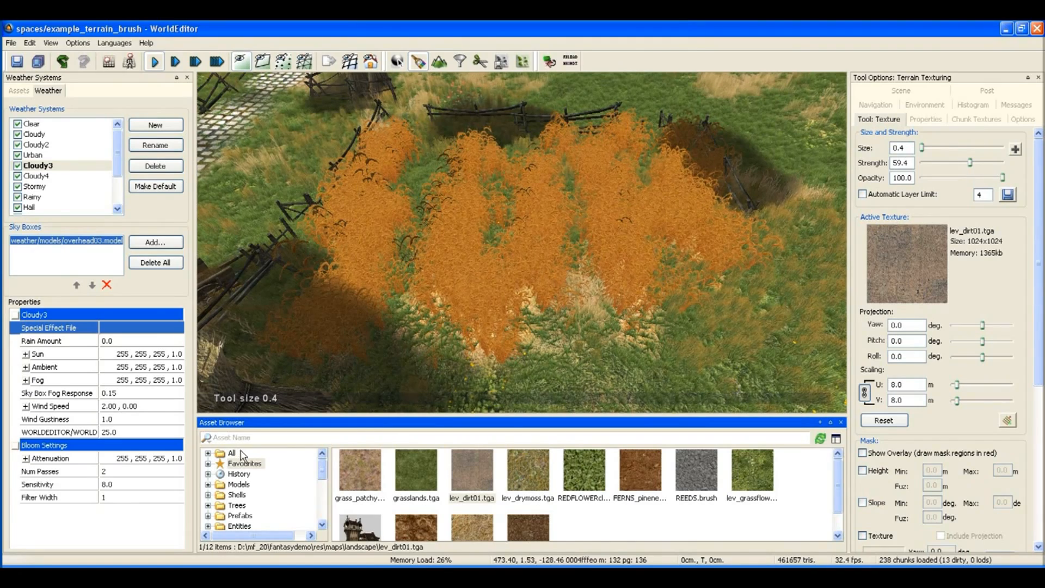
pyautogui.click(925, 120)
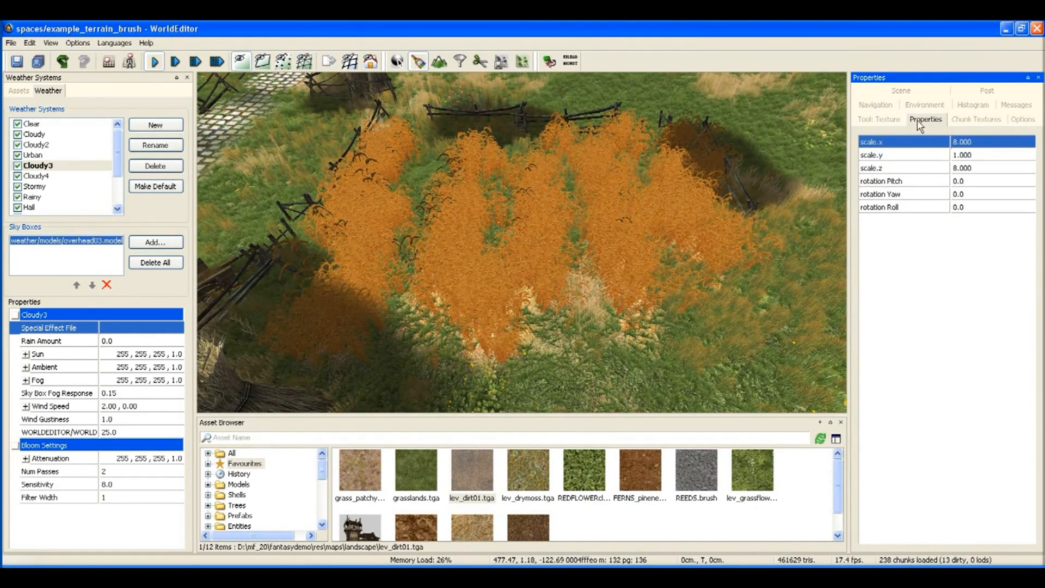
pyautogui.click(1022, 120)
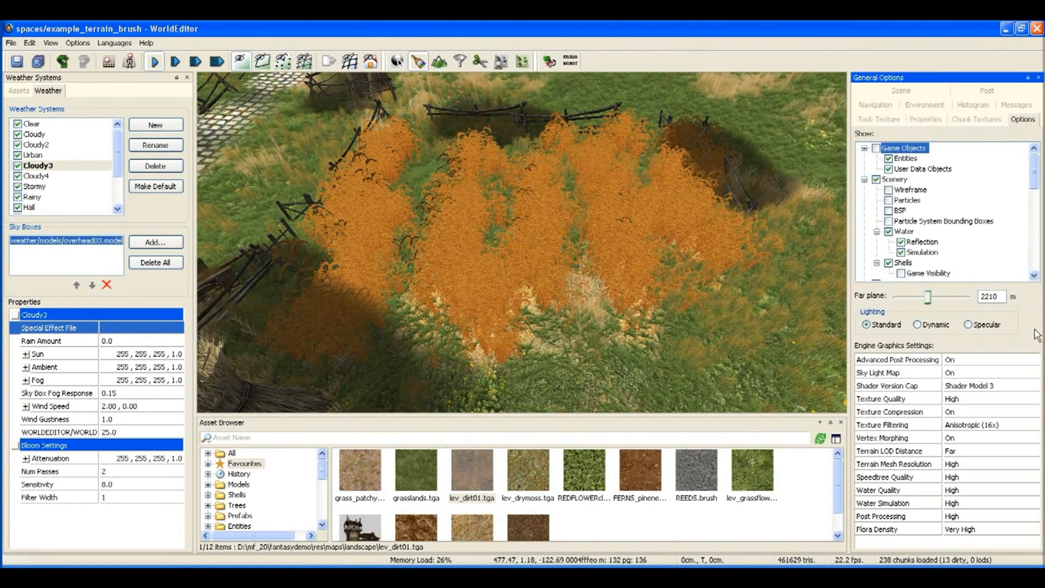
pyautogui.click(958, 529)
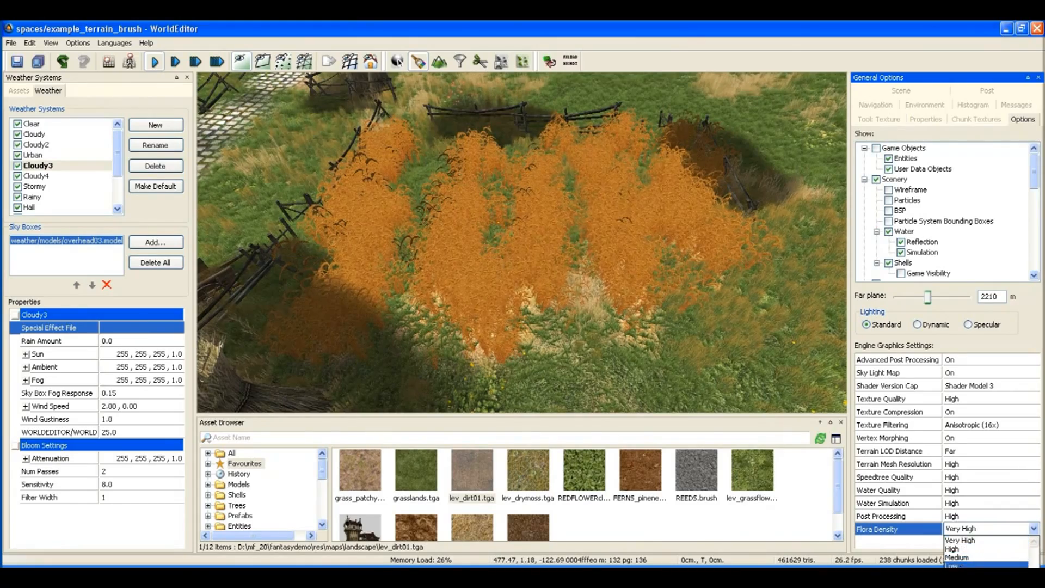
pyautogui.click(962, 562)
# - Paint a dirt strip along the grass between two hay rows with brush size 1.3
pyautogui.scroll(3, 561, 222)
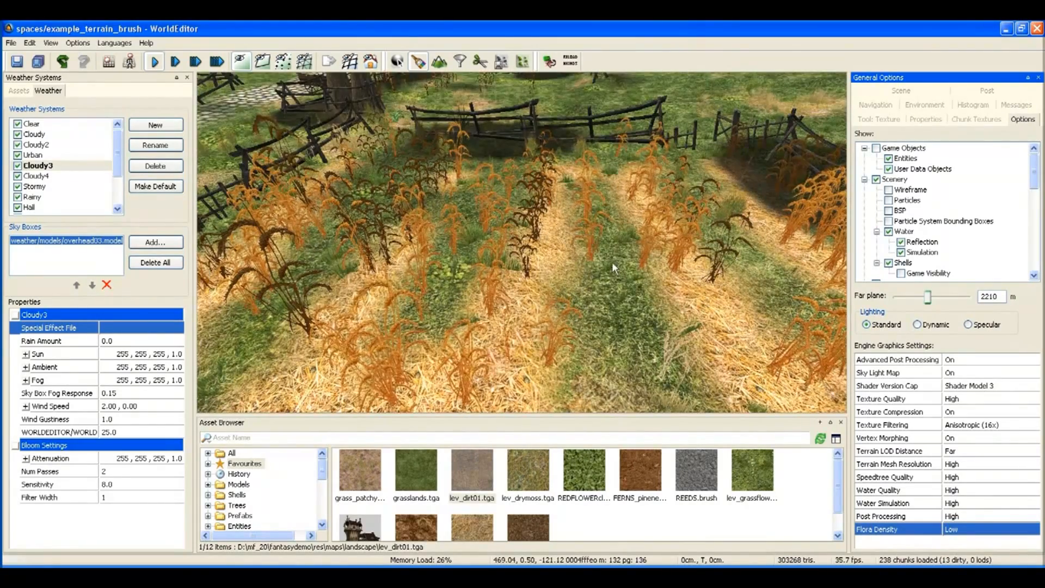
pyautogui.scroll(2, 604, 332)
pyautogui.scroll(-2, 608, 327)
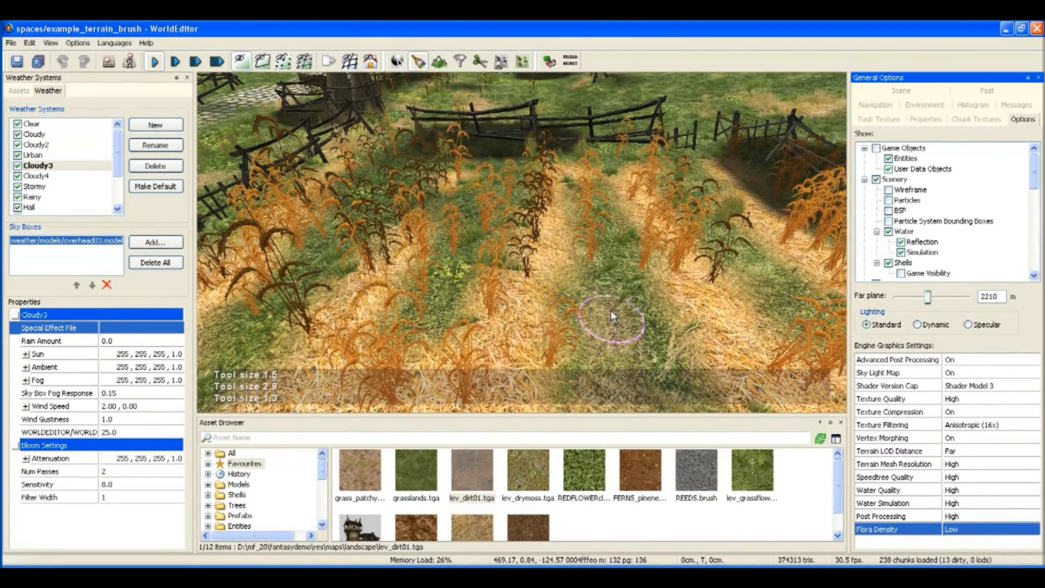
pyautogui.moveTo(611, 310)
pyautogui.mouseDown()
pyautogui.moveTo(596, 191)
pyautogui.moveTo(608, 310)
pyautogui.mouseUp()
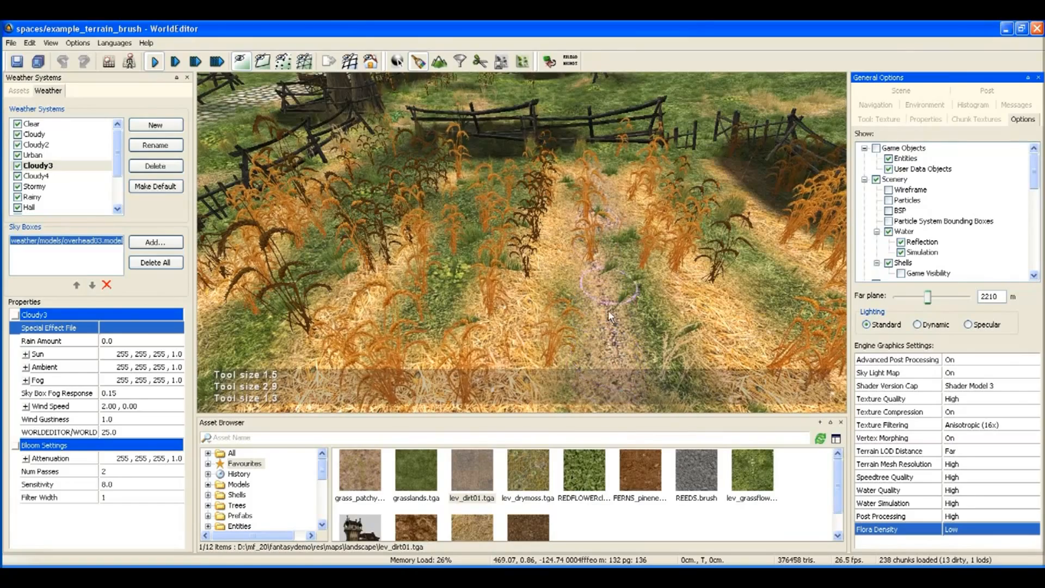
# - Raise the brush strength to 82.3 and size to 2.6, and paint wider dirt strips between the hay rows
pyautogui.scroll(-3, 611, 288)
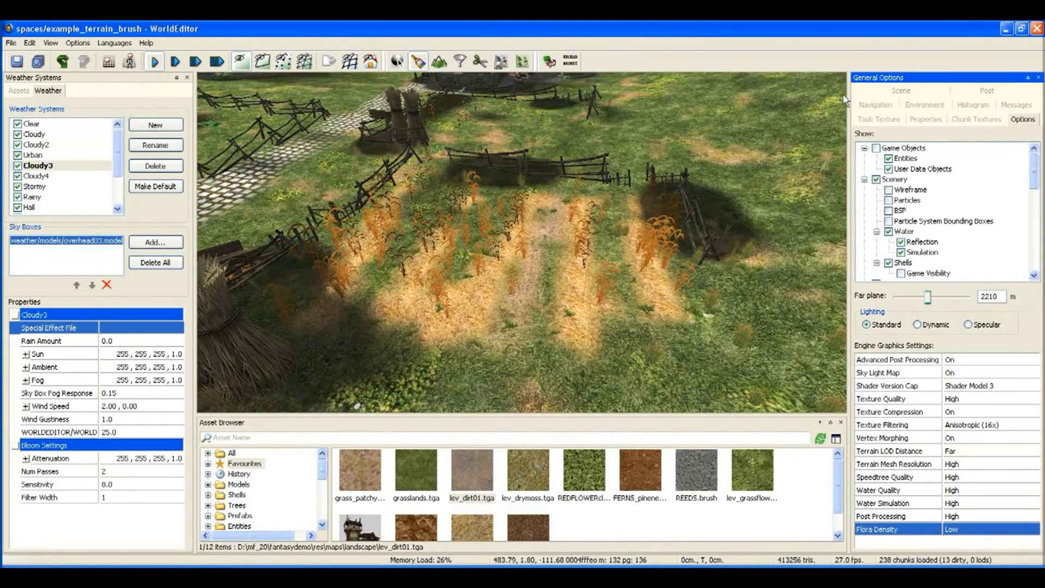
pyautogui.click(879, 119)
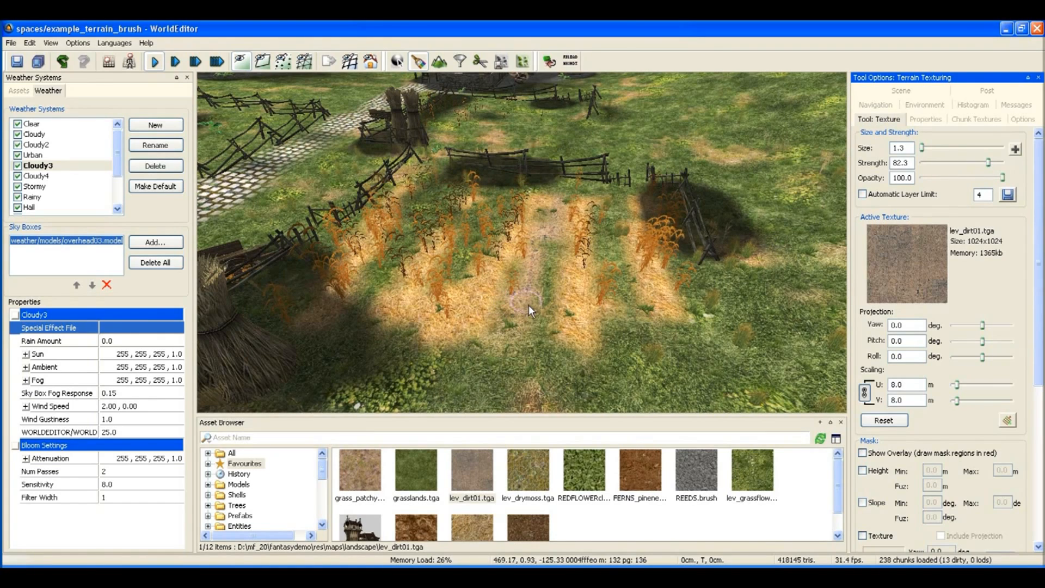
pyautogui.scroll(2, 531, 308)
pyautogui.moveTo(547, 217); pyautogui.dragTo(549, 202)
pyautogui.moveTo(531, 286)
pyautogui.mouseDown()
pyautogui.moveTo(546, 354)
pyautogui.moveTo(604, 376)
pyautogui.mouseUp()
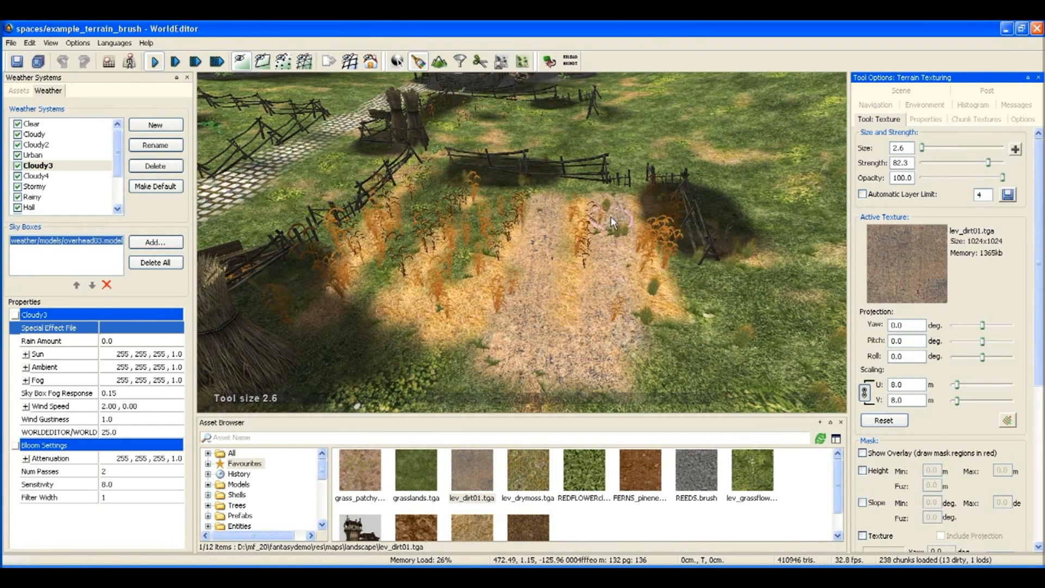
# - Paint lev_dirt01.tga strips between the remaining hay rows near the shaded side of the field, using brush size 2.8
pyautogui.scroll(-2, 477, 233)
pyautogui.press('w')
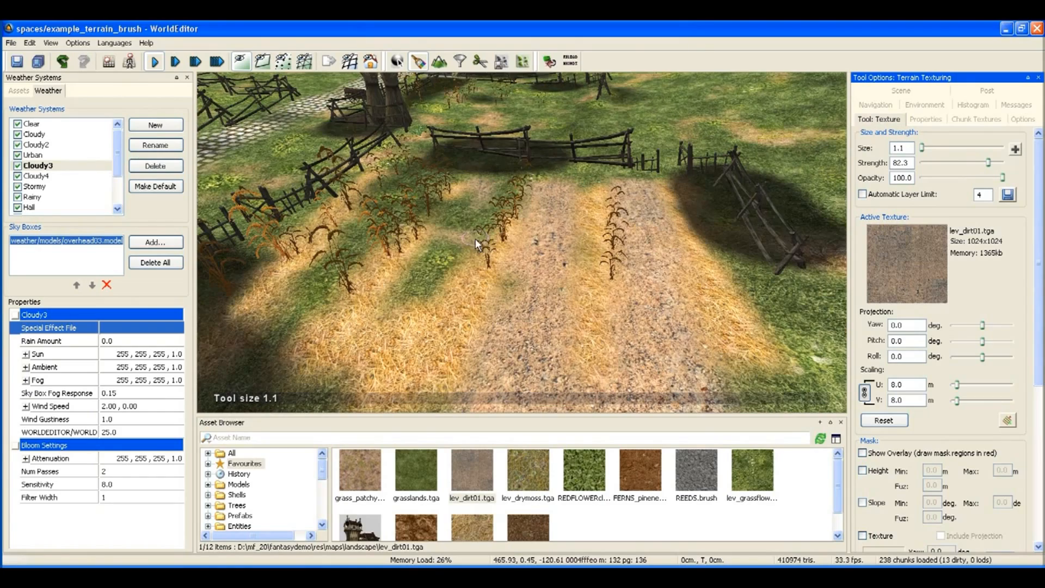
pyautogui.scroll(-1, 458, 245)
pyautogui.moveTo(460, 226); pyautogui.dragTo(472, 206)
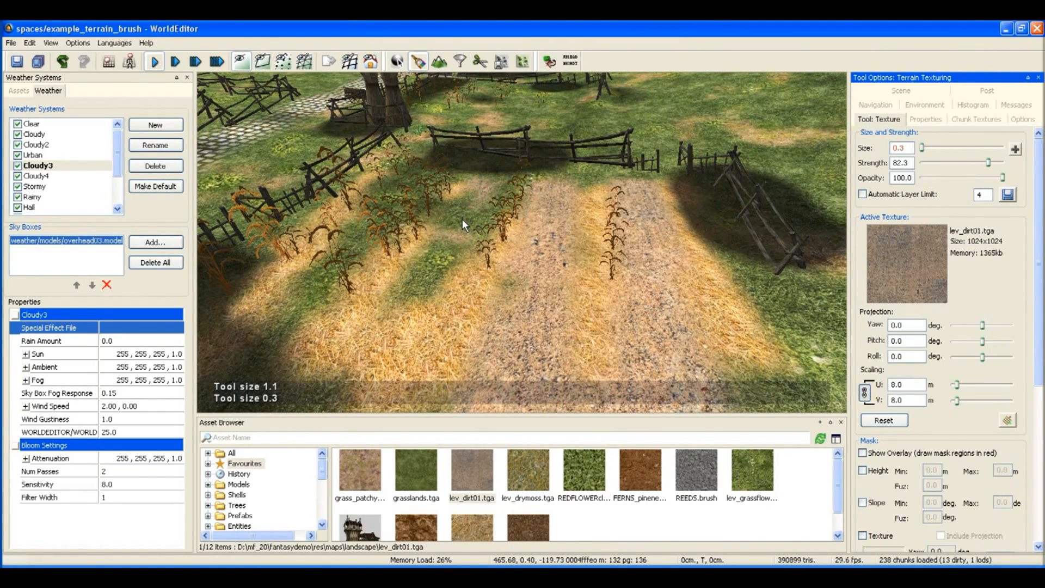
pyautogui.scroll(2, 464, 215)
pyautogui.moveTo(376, 369); pyautogui.dragTo(355, 370)
pyautogui.press('a')
pyautogui.press('w')
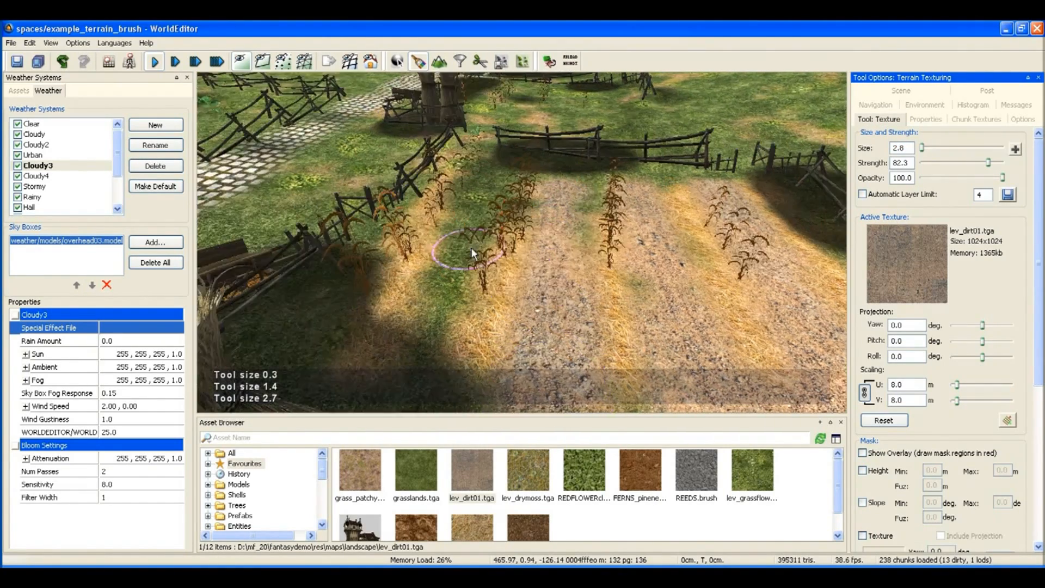
pyautogui.moveTo(483, 190)
pyautogui.mouseDown()
pyautogui.moveTo(433, 312)
pyautogui.moveTo(335, 354)
pyautogui.moveTo(491, 175)
pyautogui.mouseUp()
# - Edit the dirt texture's projection in the viewport, scaling U and V uniformly to 3.6 m
pyautogui.moveTo(491, 175)
pyautogui.mouseDown(button='right')
pyautogui.moveTo(595, 308)
pyautogui.moveTo(722, 216)
pyautogui.mouseUp(button='right')
pyautogui.press('w')
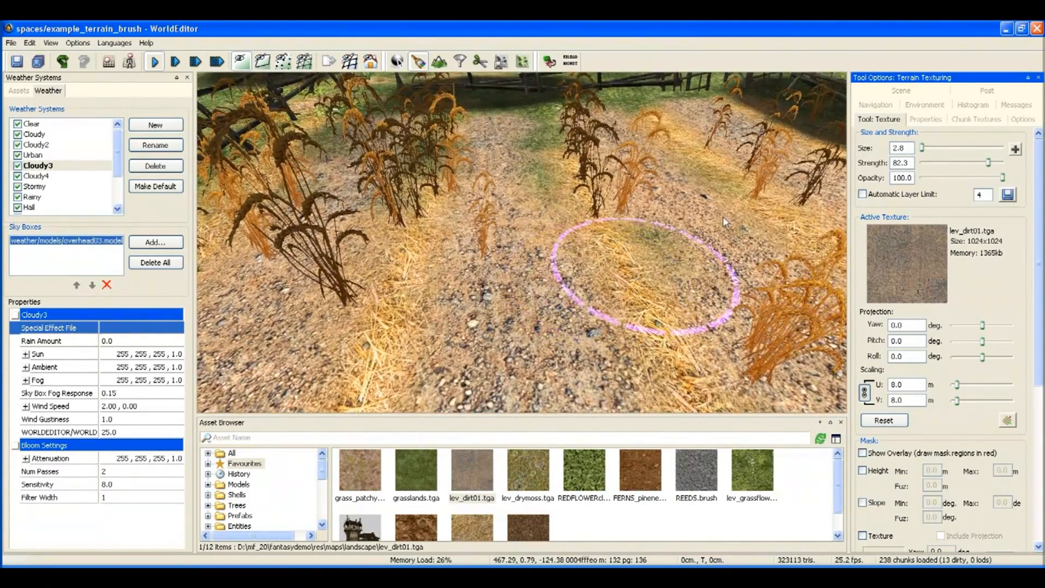
pyautogui.click(1006, 419)
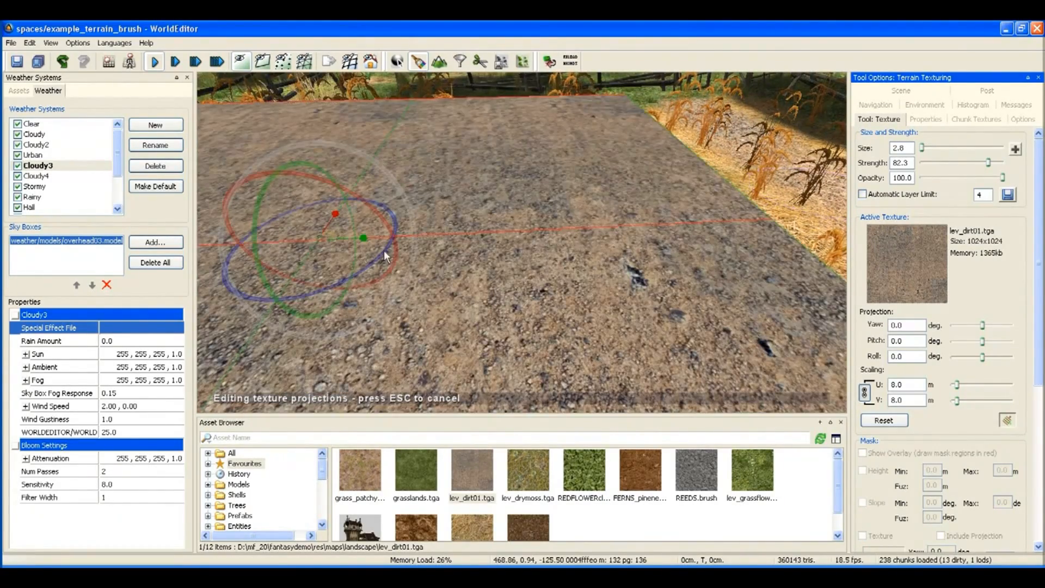
pyautogui.moveTo(400, 188); pyautogui.dragTo(340, 229)
pyautogui.click(1006, 420)
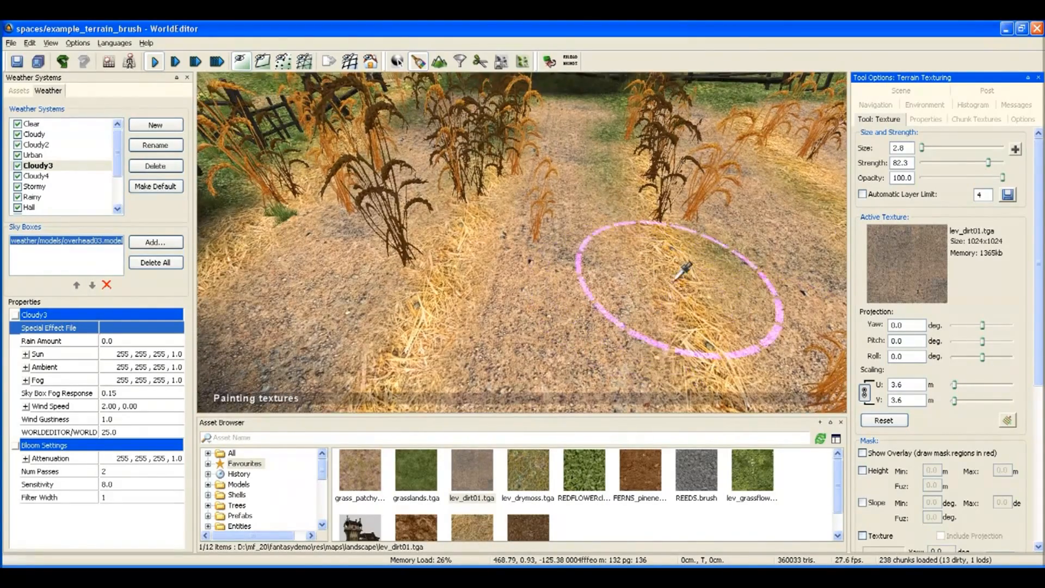
pyautogui.keyDown('alt'); pyautogui.click(678, 278); pyautogui.keyUp('alt')
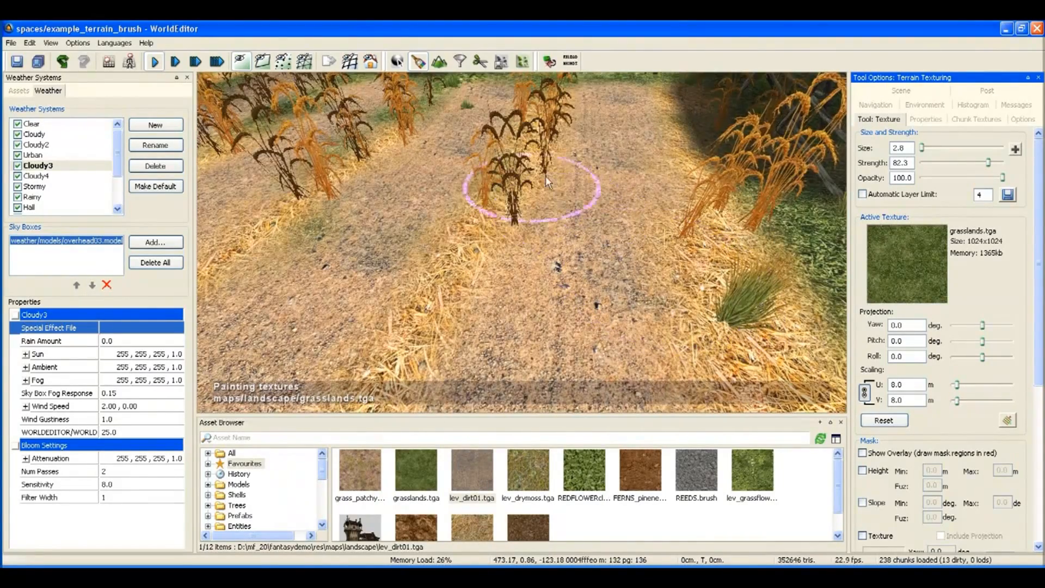
pyautogui.click(498, 236)
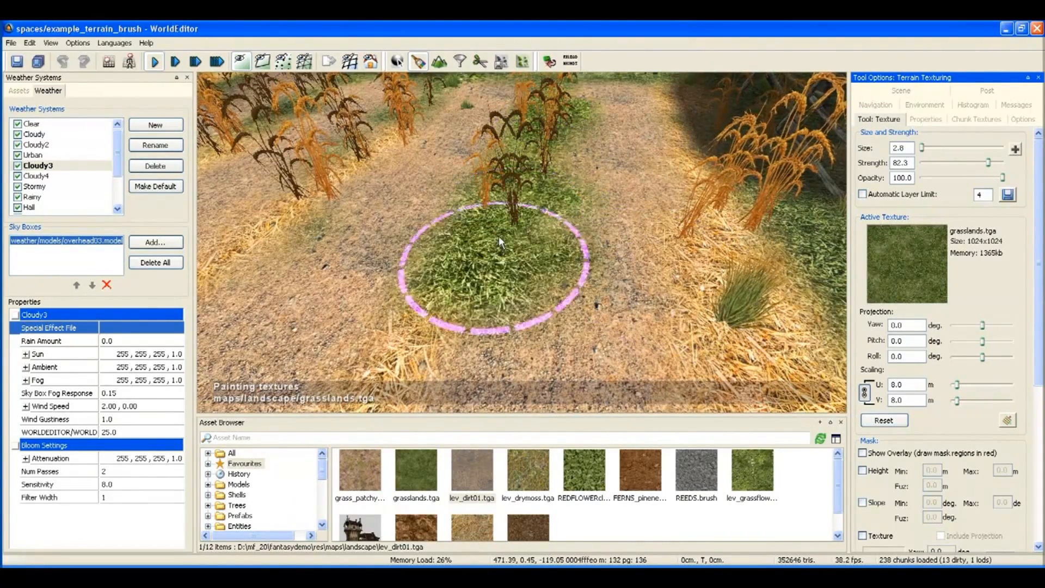
pyautogui.hotkey('ctrl', 'z')
# - Sample the lev_hay.tga texture from the ground and paint it over the dirt along the crop row
pyautogui.keyDown('alt'); pyautogui.click(492, 237); pyautogui.keyUp('alt')
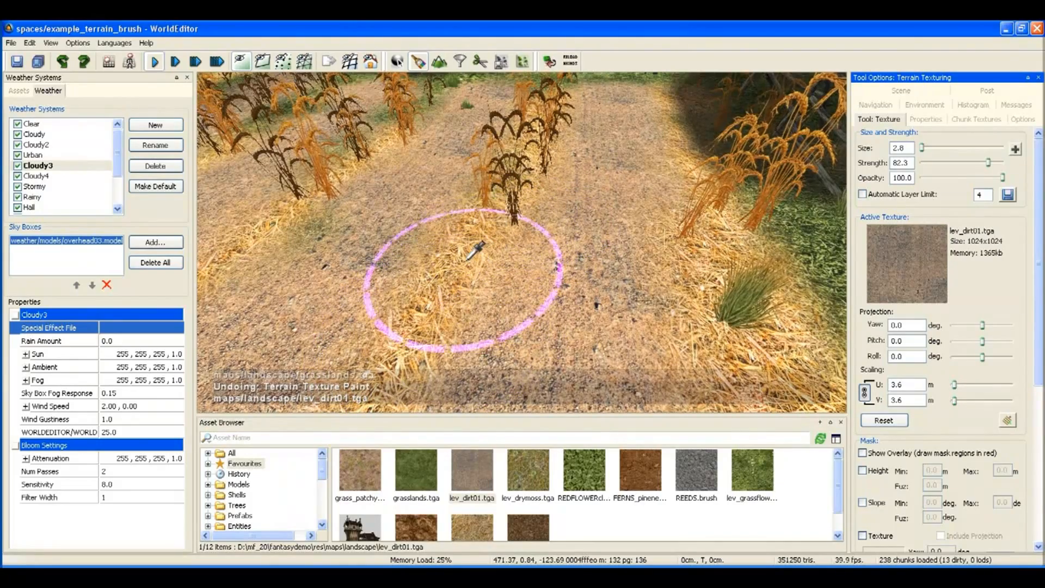
pyautogui.keyDown('alt'); pyautogui.click(462, 248); pyautogui.keyUp('alt')
pyautogui.moveTo(533, 158); pyautogui.dragTo(420, 253)
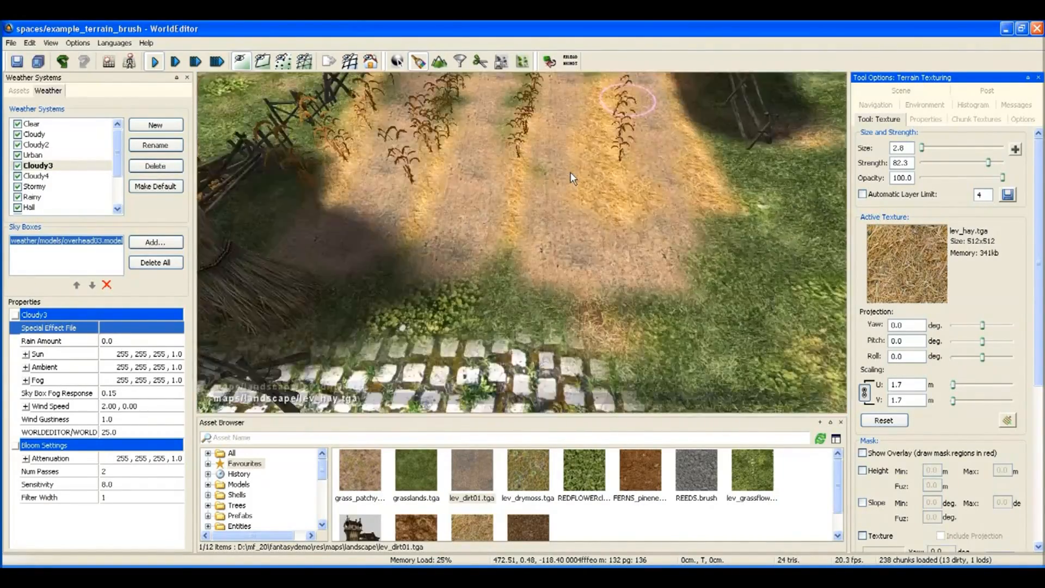
# - Undo the last texture stroke and paint lev_hay.tga back over the ground along the crop rows
pyautogui.press('w')
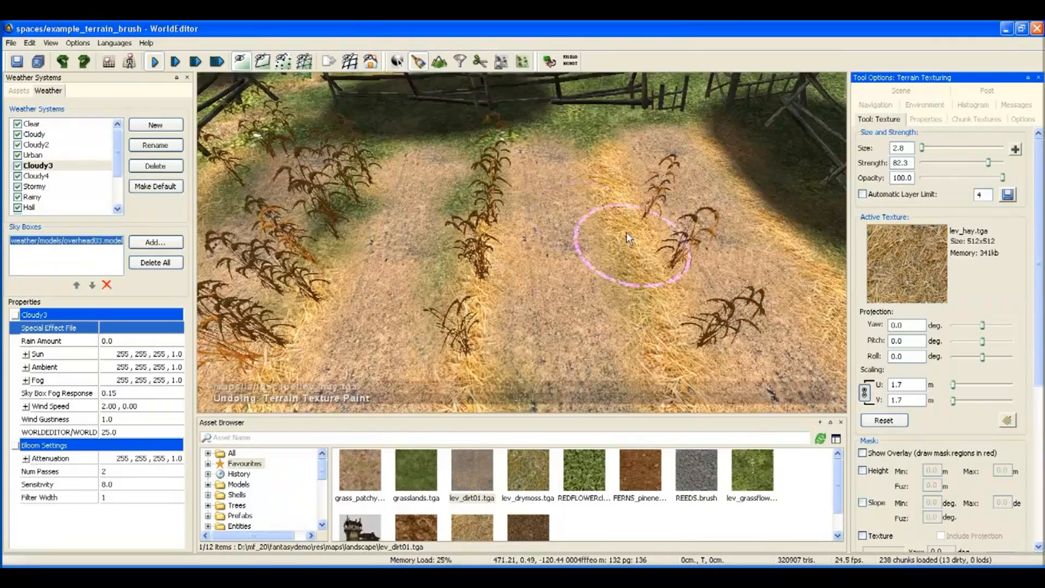
pyautogui.press('s')
pyautogui.hotkey('ctrl', 'z')
pyautogui.moveTo(613, 311); pyautogui.dragTo(633, 359)
pyautogui.press('s')
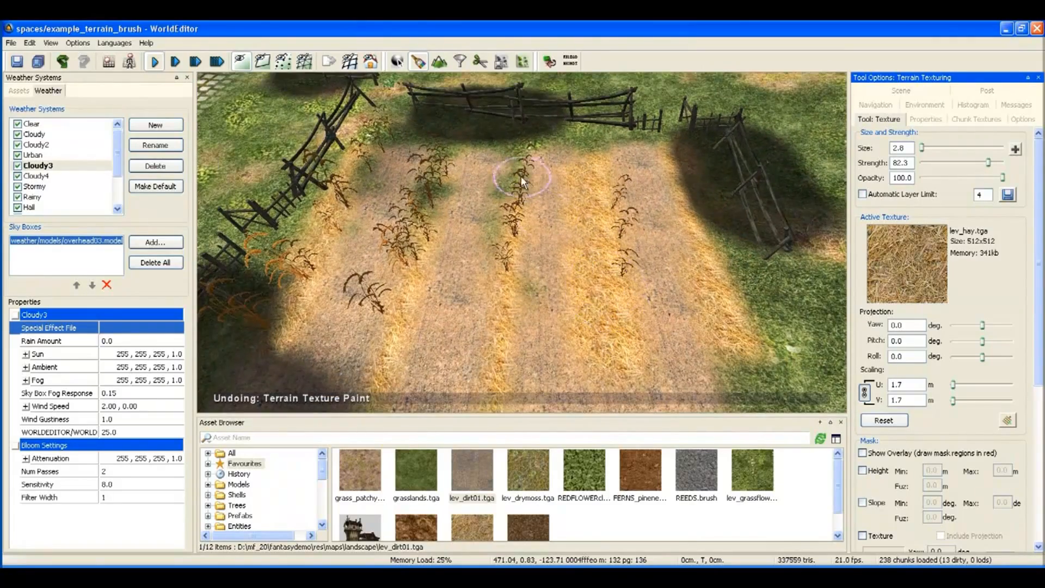
pyautogui.moveTo(520, 177)
pyautogui.mouseDown()
pyautogui.moveTo(514, 252)
pyautogui.moveTo(482, 381)
pyautogui.mouseUp()
pyautogui.moveTo(432, 170)
pyautogui.mouseDown()
pyautogui.moveTo(380, 332)
pyautogui.moveTo(356, 373)
pyautogui.mouseUp()
pyautogui.press('w')
pyautogui.press('s')
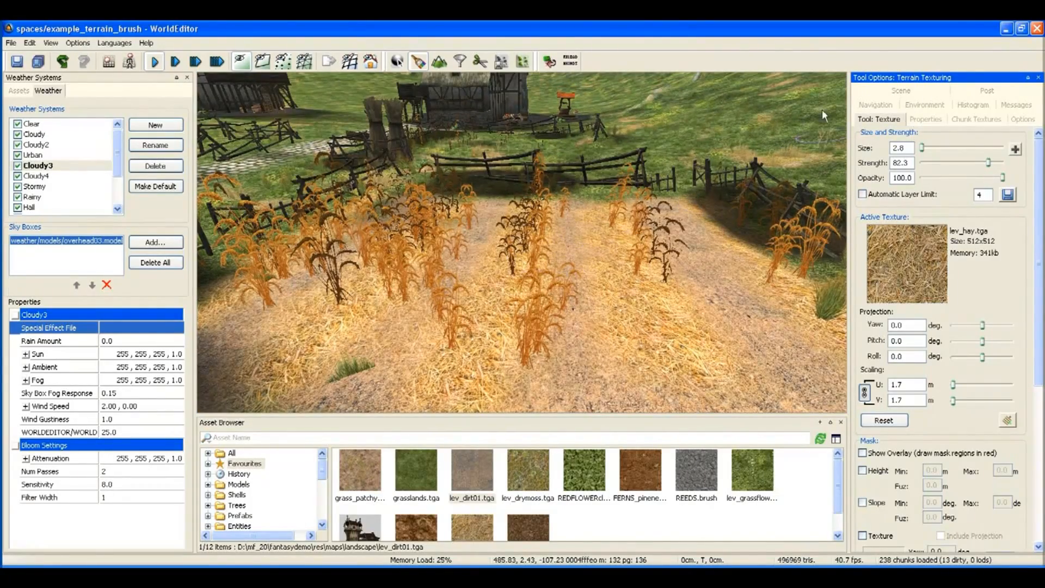
# - Reduce the terrain height brush size to 3.33, try raising the ground on a hay row, and undo the height change
pyautogui.click(439, 61)
pyautogui.scroll(-4, 547, 259)
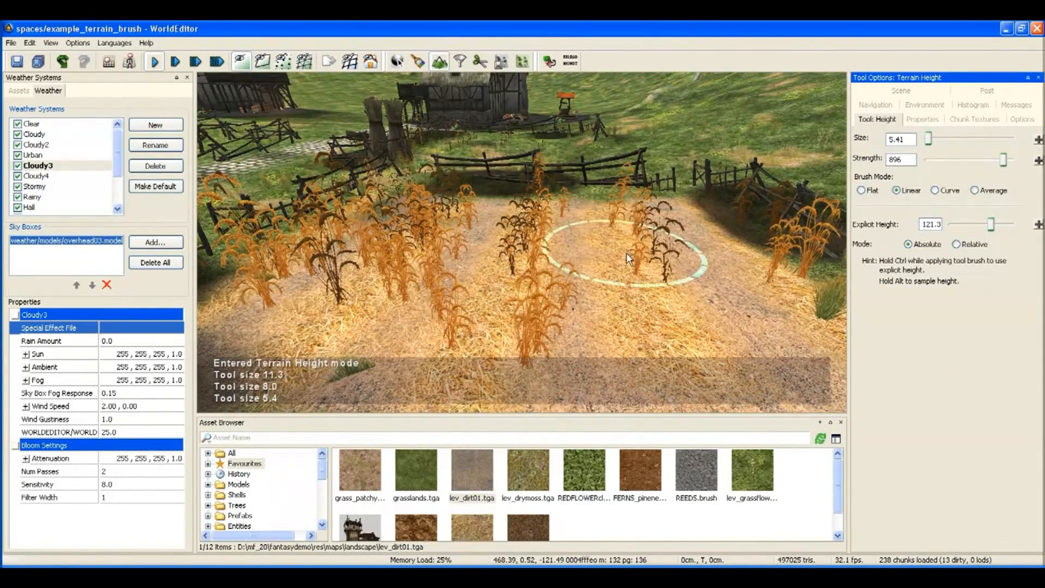
pyautogui.moveTo(615, 223)
pyautogui.mouseDown()
pyautogui.moveTo(628, 262)
pyautogui.moveTo(649, 248)
pyautogui.mouseUp()
pyautogui.hotkey('ctrl', 'z')
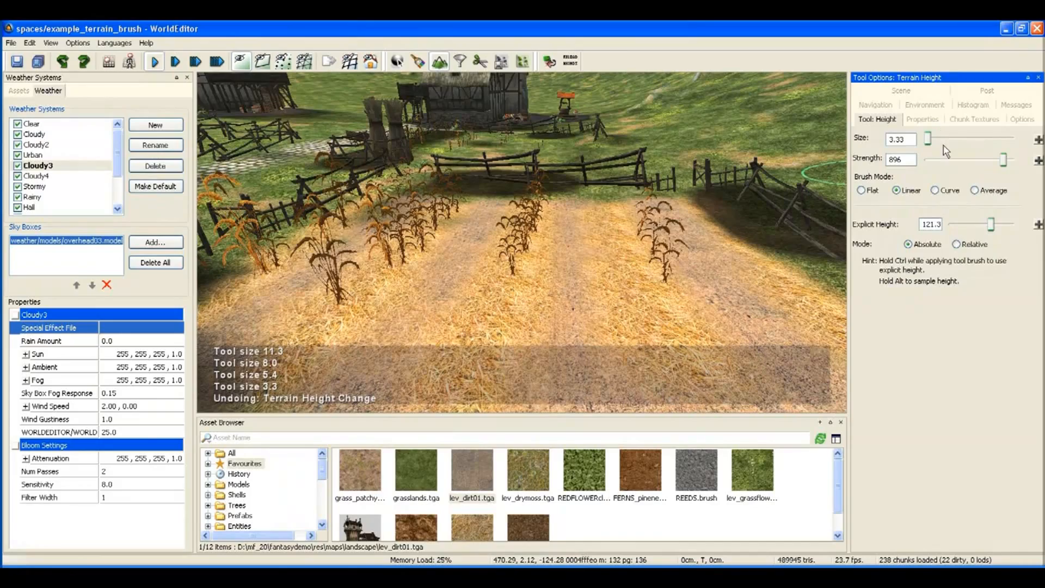
# - Lower the height brush strength to 78 and raise the ground slightly along the hay rows
pyautogui.moveTo(968, 160); pyautogui.dragTo(934, 159)
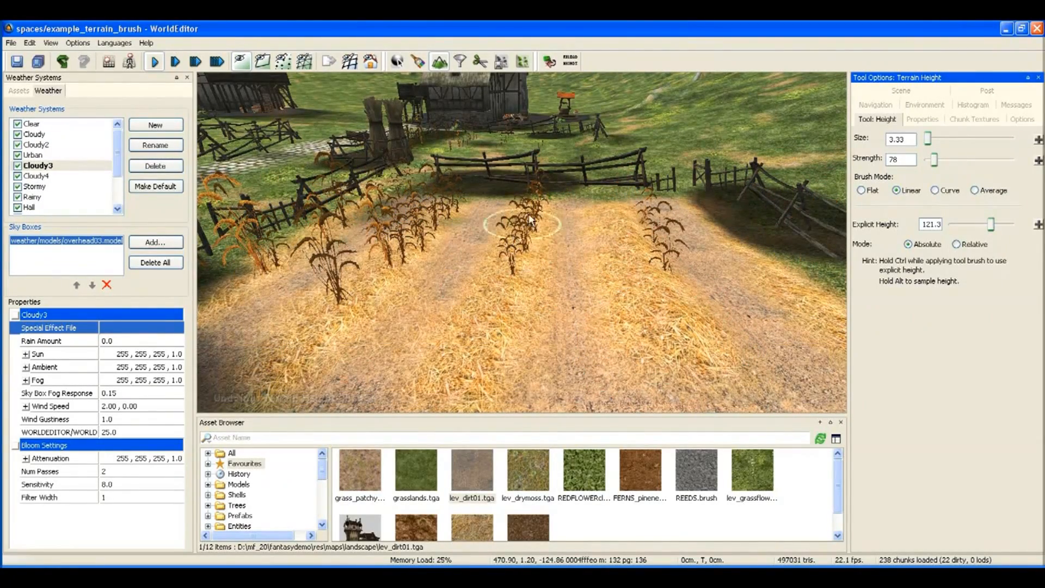
pyautogui.moveTo(512, 272); pyautogui.dragTo(479, 357)
pyautogui.moveTo(437, 218)
pyautogui.mouseDown()
pyautogui.moveTo(406, 269)
pyautogui.moveTo(327, 348)
pyautogui.mouseUp()
pyautogui.press('s')
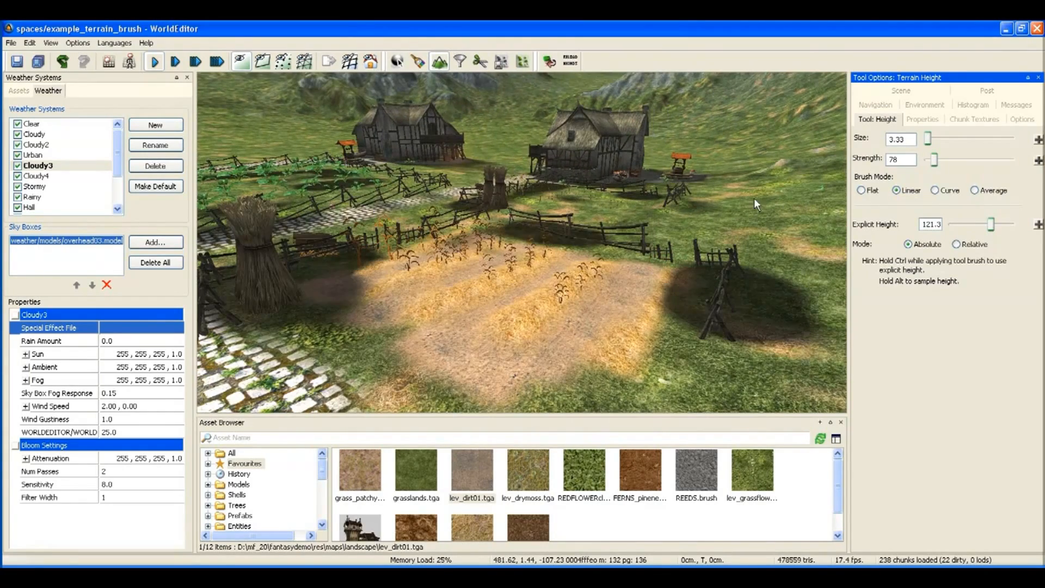
# - Set the Flora Density graphics setting to Very High and look over the crop field and village
pyautogui.click(1022, 119)
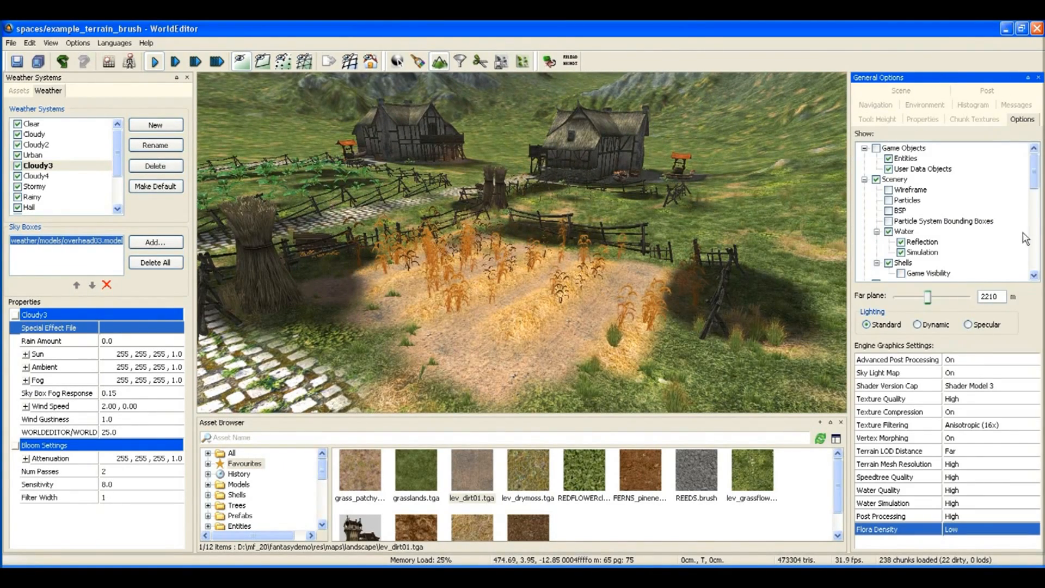
pyautogui.scroll(-3, 1025, 238)
pyautogui.click(965, 538)
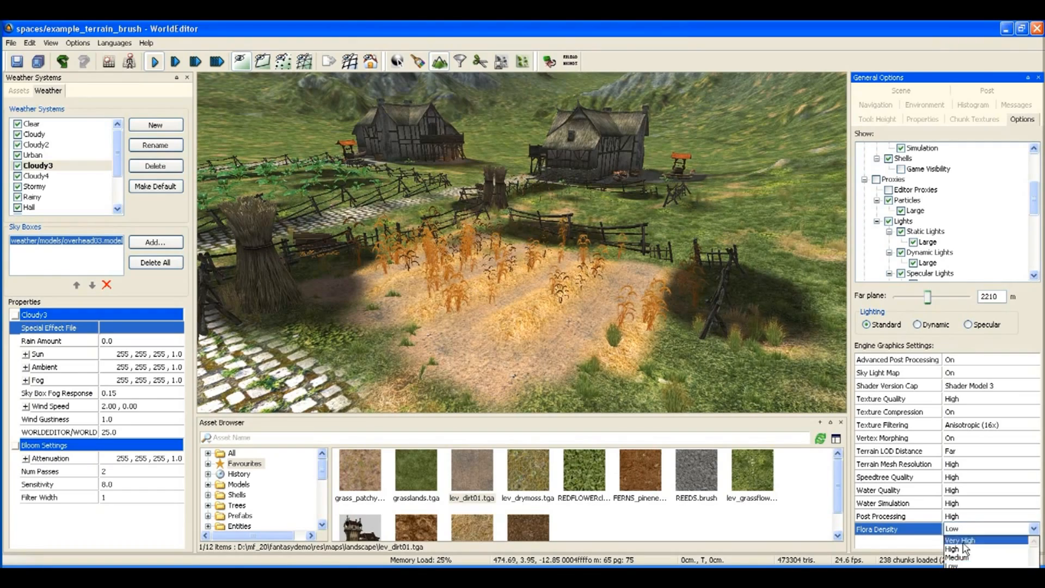
pyautogui.click(958, 564)
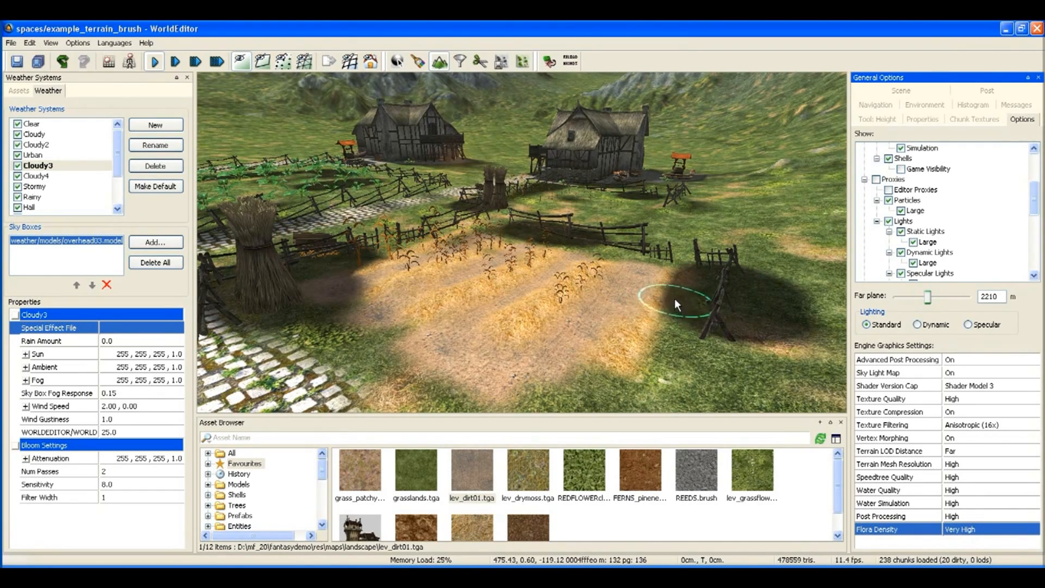
pyautogui.press('w')
pyautogui.press('space')
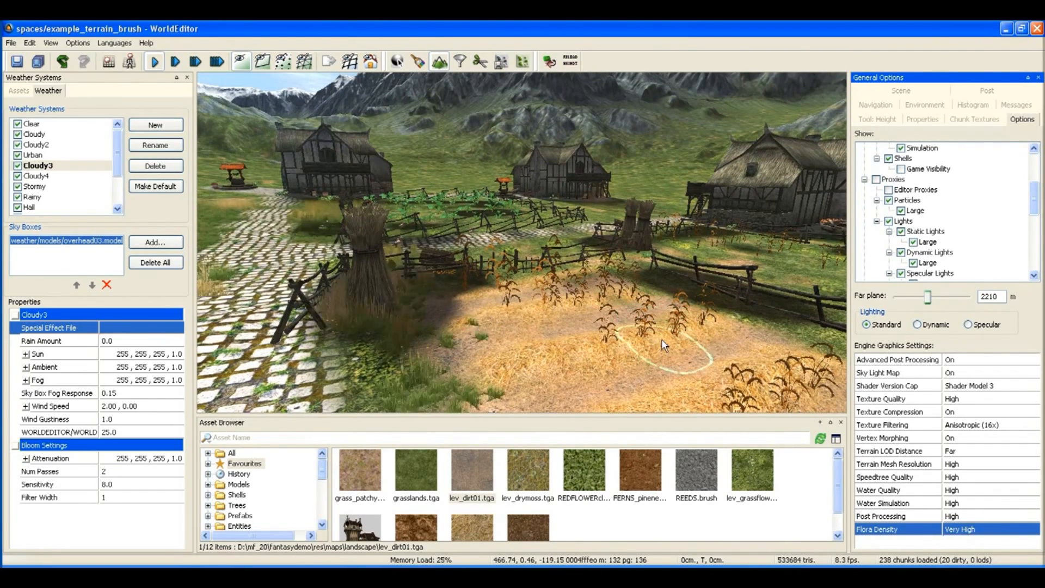
pyautogui.press('w')
pyautogui.press('space')
pyautogui.press('w')
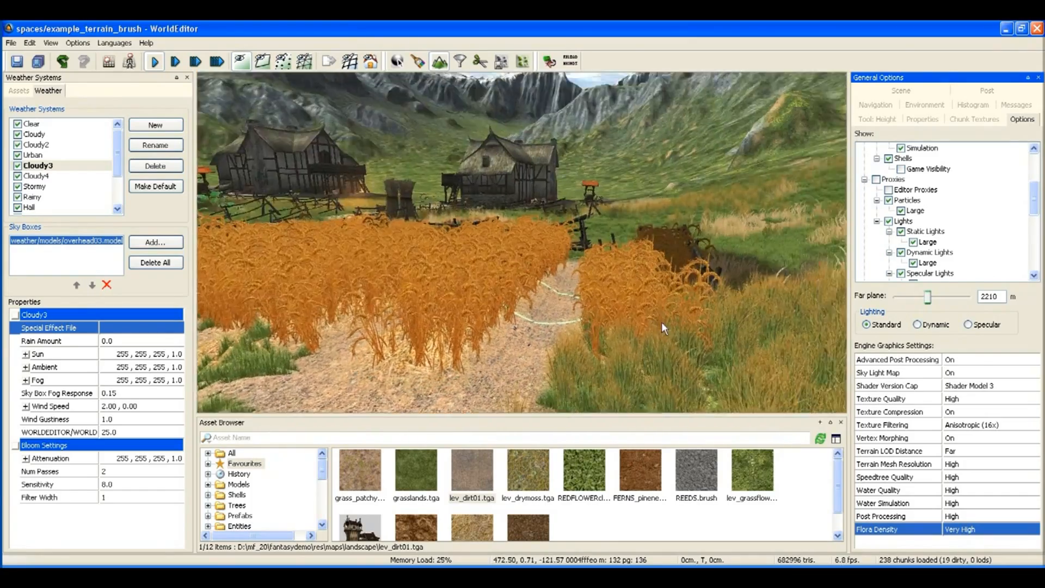
# - Return to terrain texture painting, undo the grasslands.tga stroke, and sample lev_hay.tga from the ground
pyautogui.press('t')
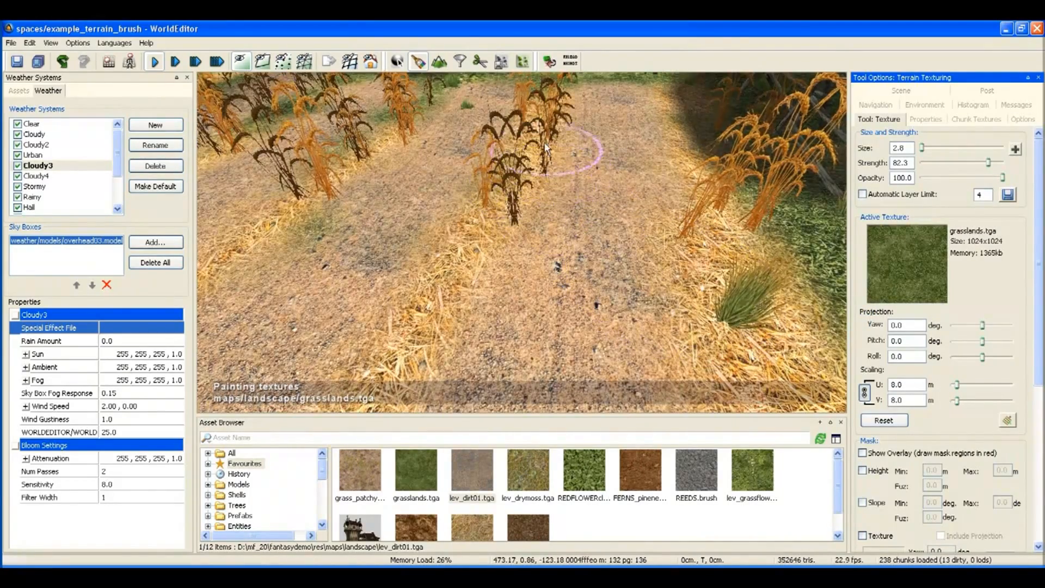
pyautogui.moveTo(572, 180)
pyautogui.mouseDown()
pyautogui.moveTo(510, 204)
pyautogui.moveTo(531, 221)
pyautogui.mouseUp()
pyautogui.hotkey('ctrl', 'z')
pyautogui.keyDown('ctrl'); pyautogui.click(490, 239); pyautogui.keyUp('ctrl')
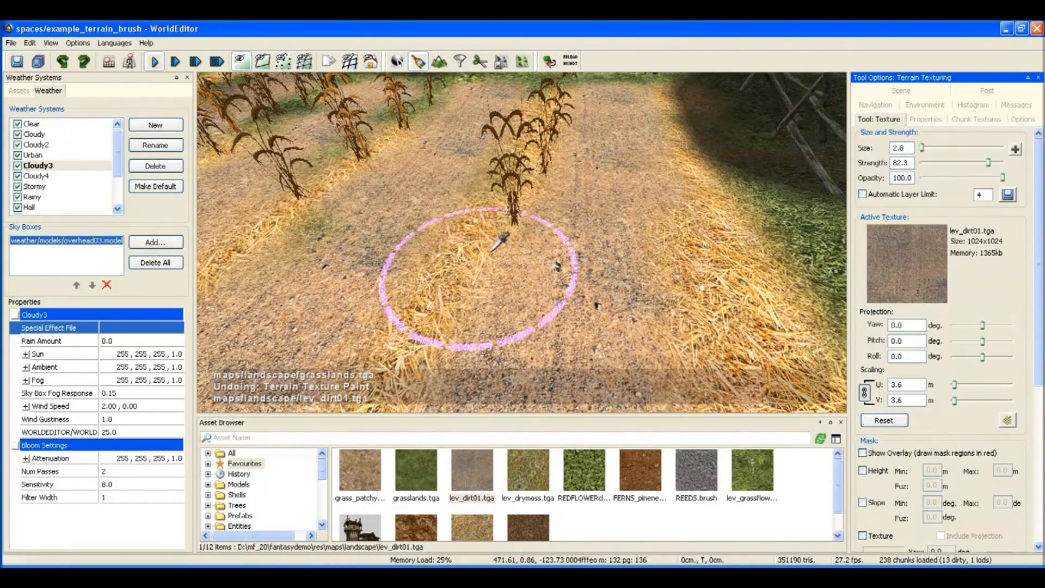
pyautogui.keyDown('ctrl'); pyautogui.click(473, 223); pyautogui.keyUp('ctrl')
# - Undo the last hay stroke and repaint lev_hay.tga strips along the crop rows with brush size 2.8
pyautogui.moveTo(474, 223); pyautogui.dragTo(570, 180, button='right')
pyautogui.scroll(5, 569, 173)
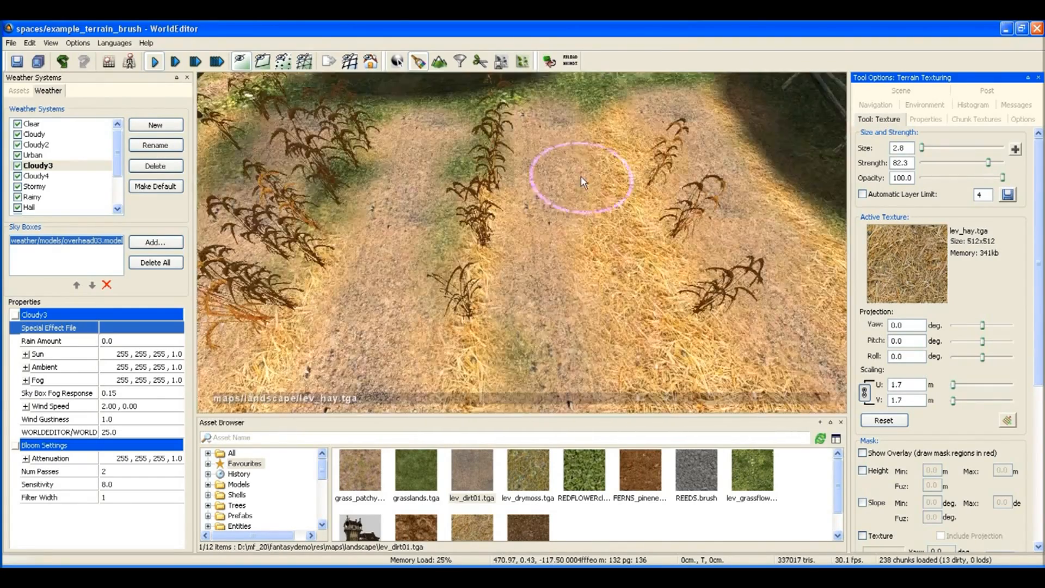
pyautogui.hotkey('ctrl', 'z')
pyautogui.moveTo(595, 226)
pyautogui.mouseDown()
pyautogui.moveTo(604, 403)
pyautogui.moveTo(602, 278)
pyautogui.moveTo(501, 278)
pyautogui.moveTo(486, 361)
pyautogui.moveTo(426, 173)
pyautogui.moveTo(381, 273)
pyautogui.moveTo(416, 335)
pyautogui.mouseUp()
pyautogui.moveTo(535, 259)
pyautogui.mouseDown(button='middle')
pyautogui.moveTo(528, 210)
pyautogui.moveTo(545, 252)
pyautogui.mouseUp(button='middle')
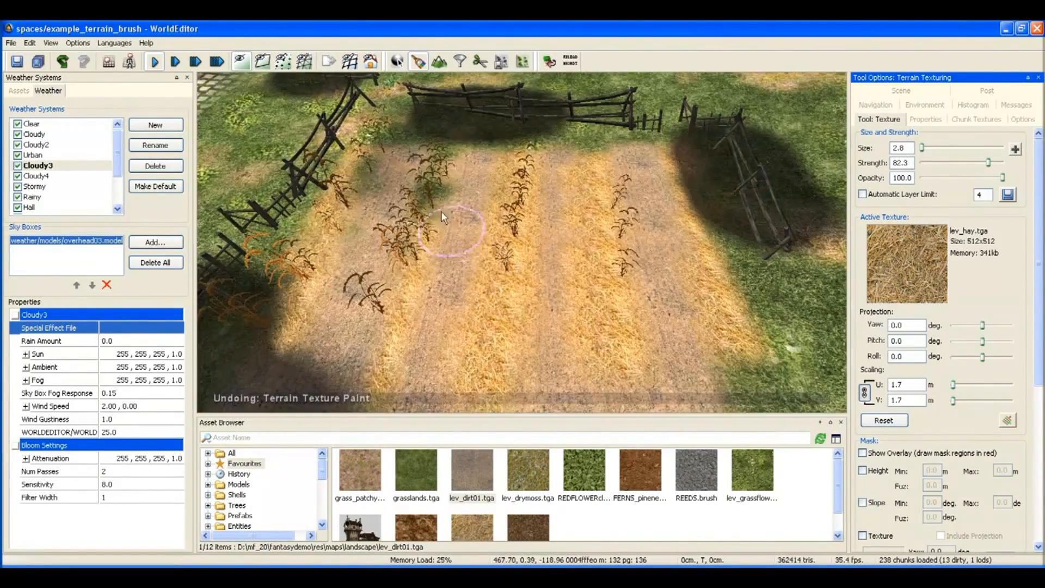
pyautogui.moveTo(402, 262); pyautogui.dragTo(371, 381)
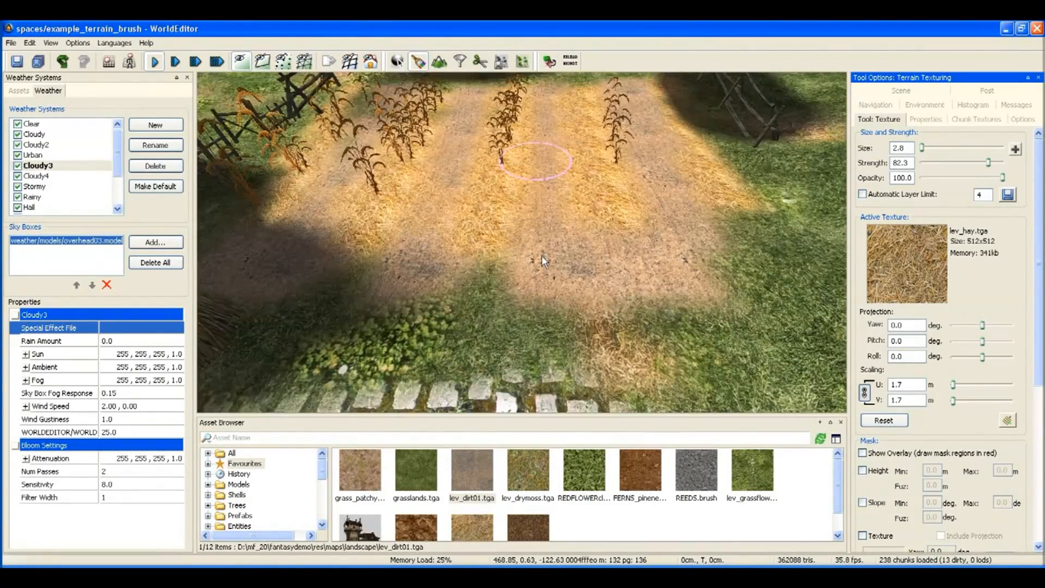
pyautogui.moveTo(541, 256)
pyautogui.mouseDown(button='middle')
pyautogui.moveTo(530, 206)
pyautogui.moveTo(547, 253)
pyautogui.mouseUp(button='middle')
pyautogui.scroll(-3, 547, 254)
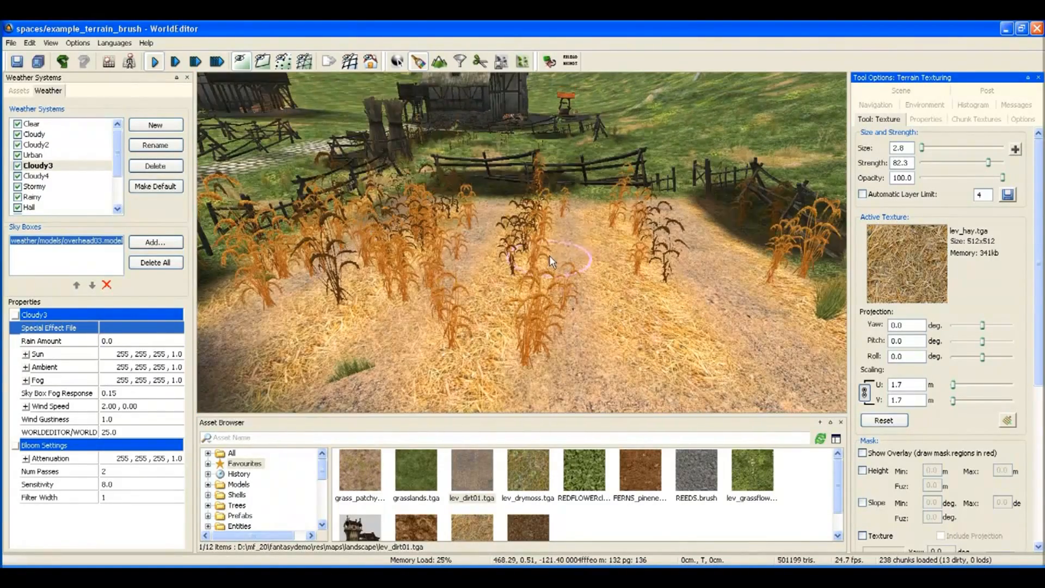
# - Switch to terrain height editing with brush size 3.33, try raising a hay row, and undo the height change
pyautogui.click(438, 61)
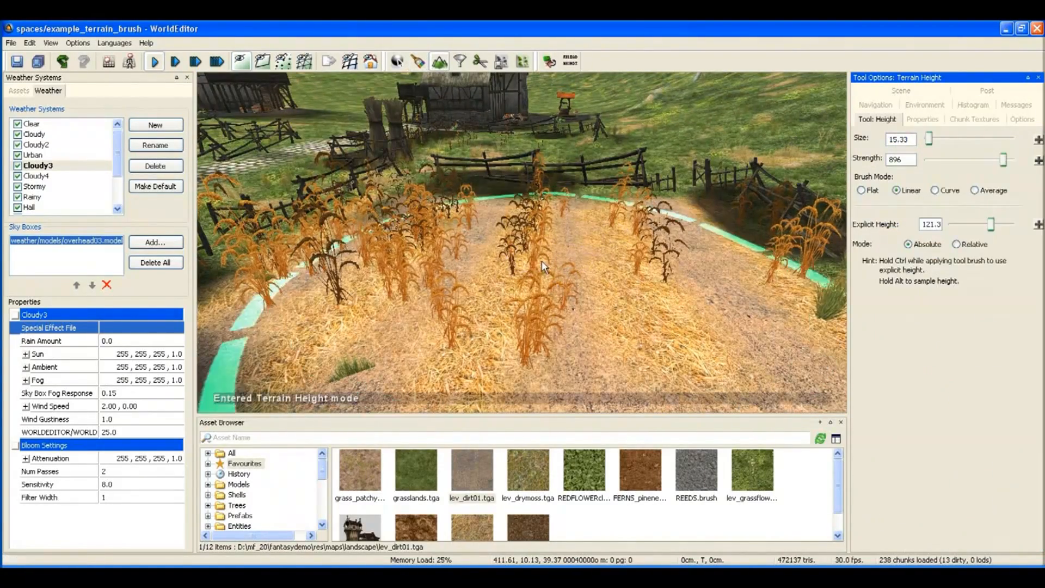
pyautogui.keyDown('shift'); pyautogui.scroll(-4, 541, 260); pyautogui.keyUp('shift')
pyautogui.moveTo(616, 220); pyautogui.dragTo(630, 258)
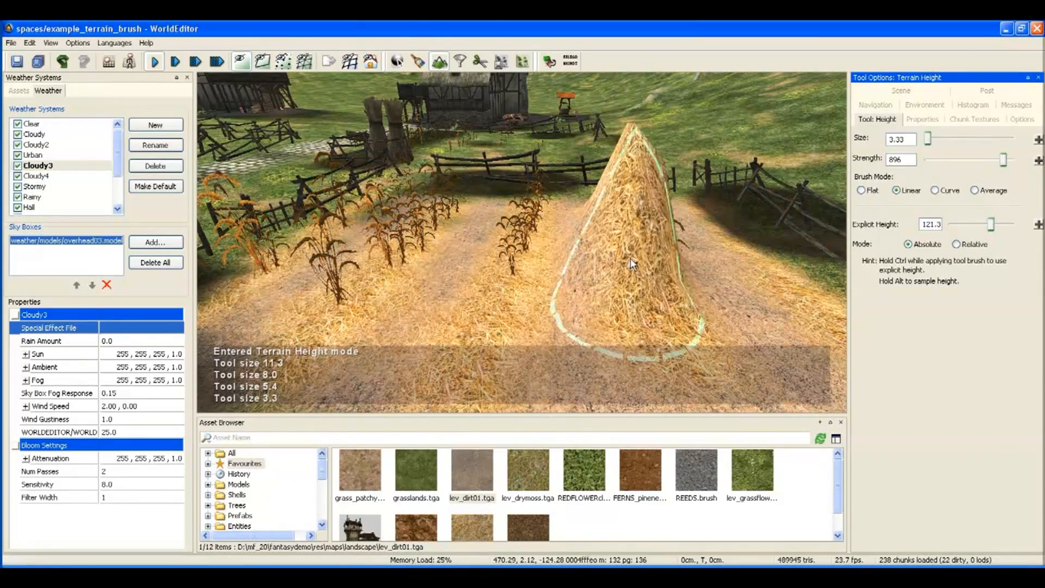
pyautogui.hotkey('ctrl', 'z')
# - Reduce the height brush strength to 78 and raise low mounds along the three hay rows
pyautogui.moveTo(969, 160); pyautogui.dragTo(934, 162)
pyautogui.moveTo(619, 227)
pyautogui.mouseDown()
pyautogui.moveTo(642, 269)
pyautogui.moveTo(635, 302)
pyautogui.mouseUp()
pyautogui.moveTo(507, 281); pyautogui.dragTo(479, 356)
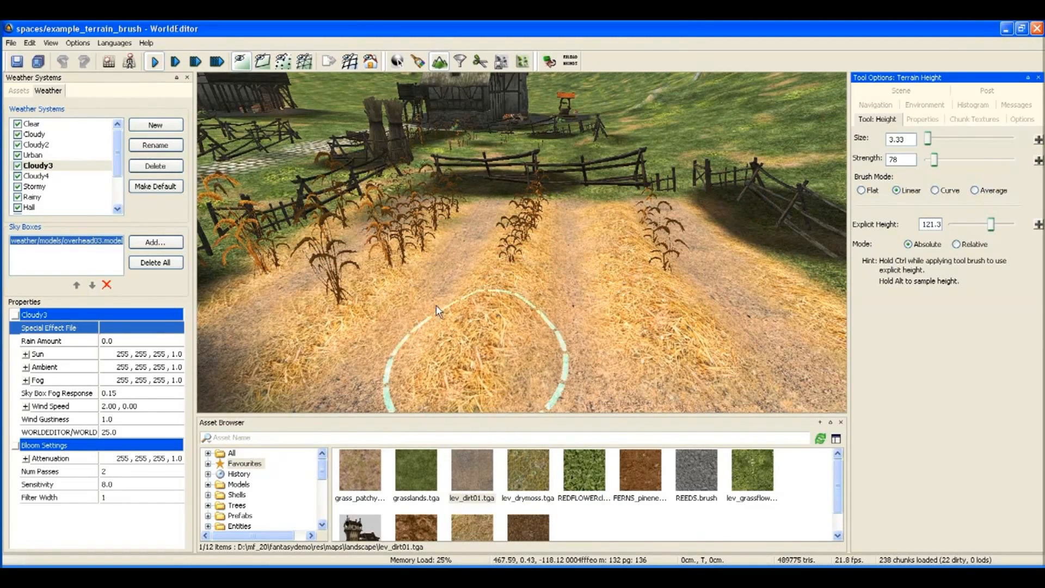
pyautogui.moveTo(423, 239); pyautogui.dragTo(319, 348)
pyautogui.moveTo(513, 239)
pyautogui.mouseDown(button='middle')
pyautogui.moveTo(595, 263)
pyautogui.moveTo(710, 274)
pyautogui.mouseUp(button='middle')
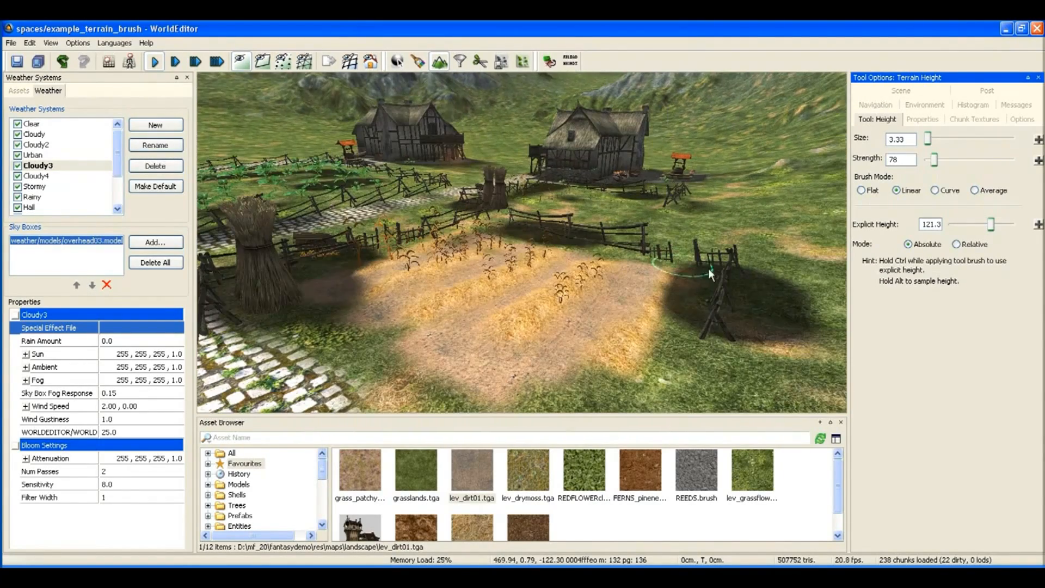
# - Set Flora Density to Very High in the engine graphics settings and inspect the vegetation around the field and road
pyautogui.click(1021, 119)
pyautogui.moveTo(1036, 176); pyautogui.dragTo(1038, 203)
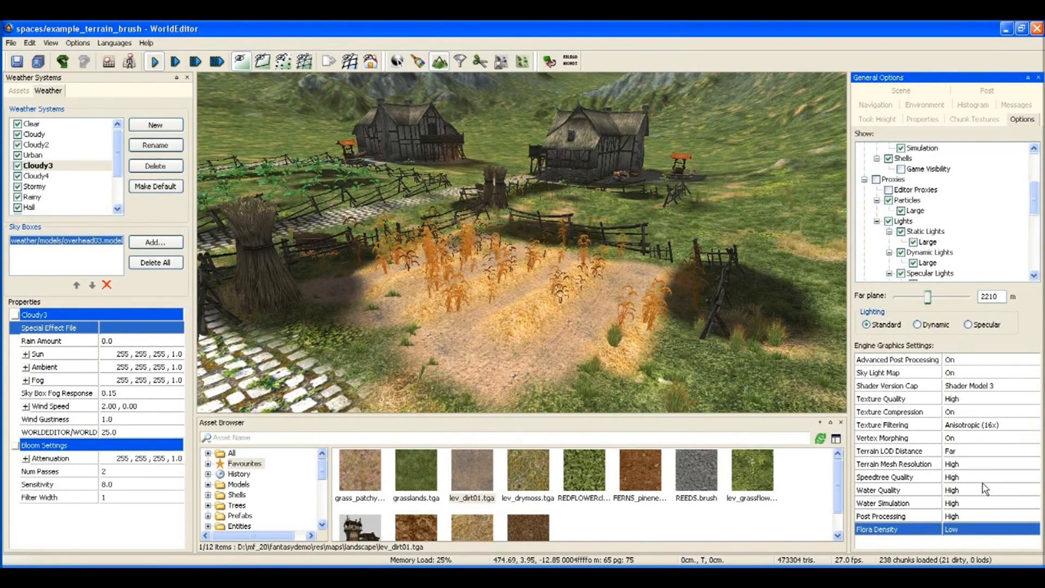
pyautogui.click(966, 533)
pyautogui.click(966, 562)
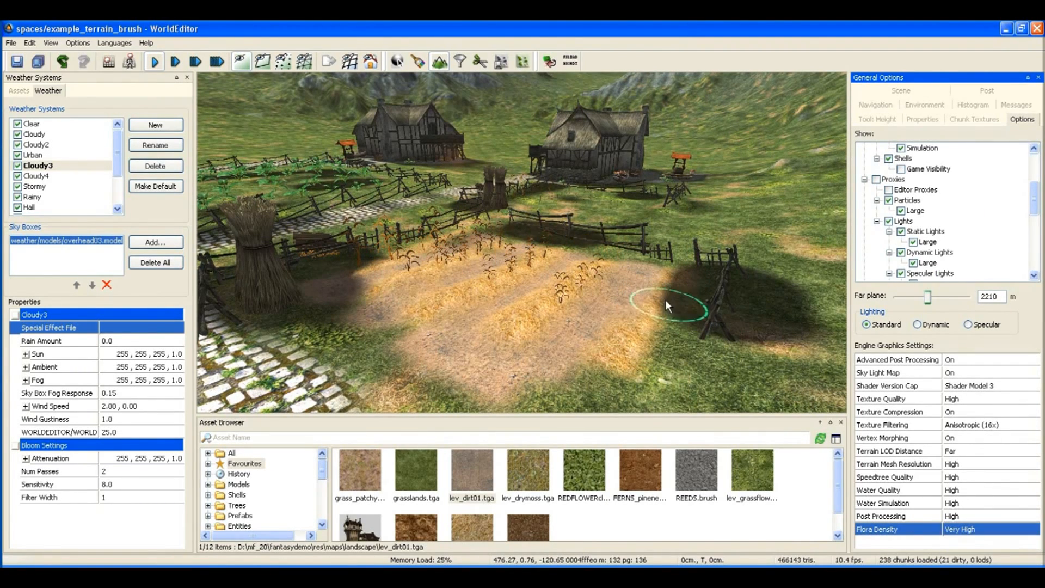
pyautogui.moveTo(673, 299); pyautogui.dragTo(642, 314, button='middle')
pyautogui.press('w')
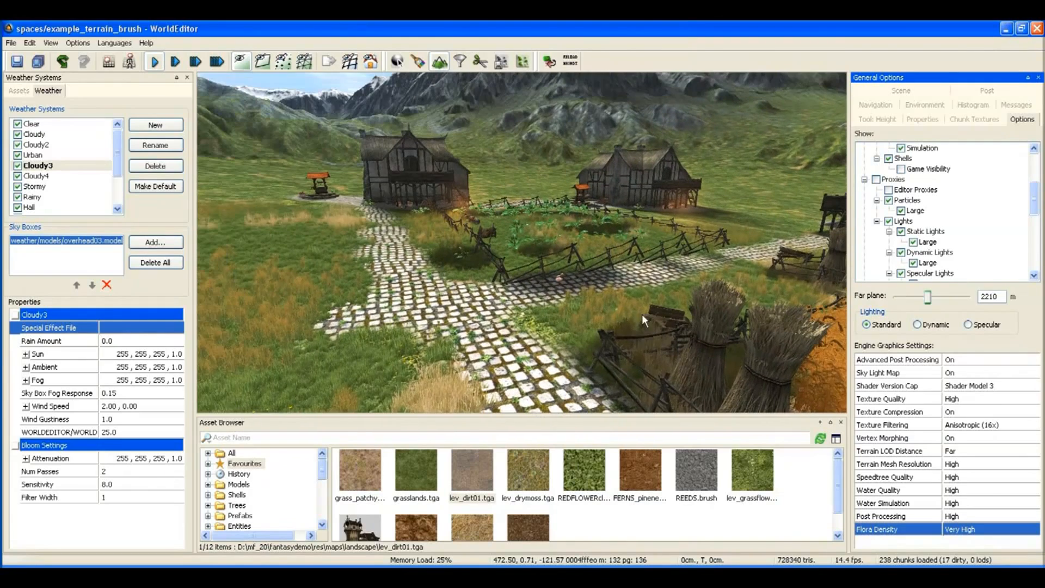
# - Switch to terrain filtering mode
pyautogui.hotkey('ctrl', '4')
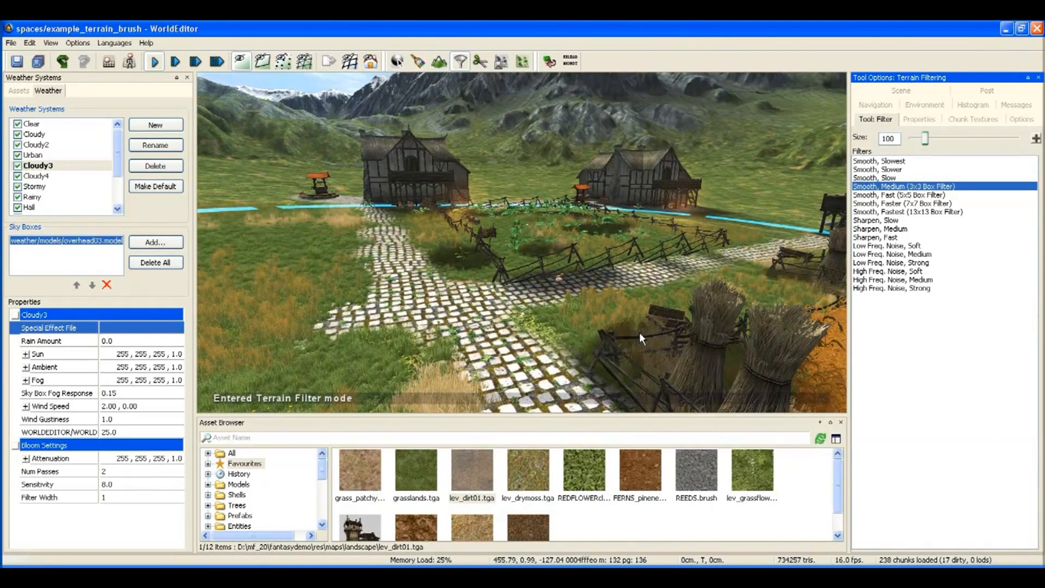